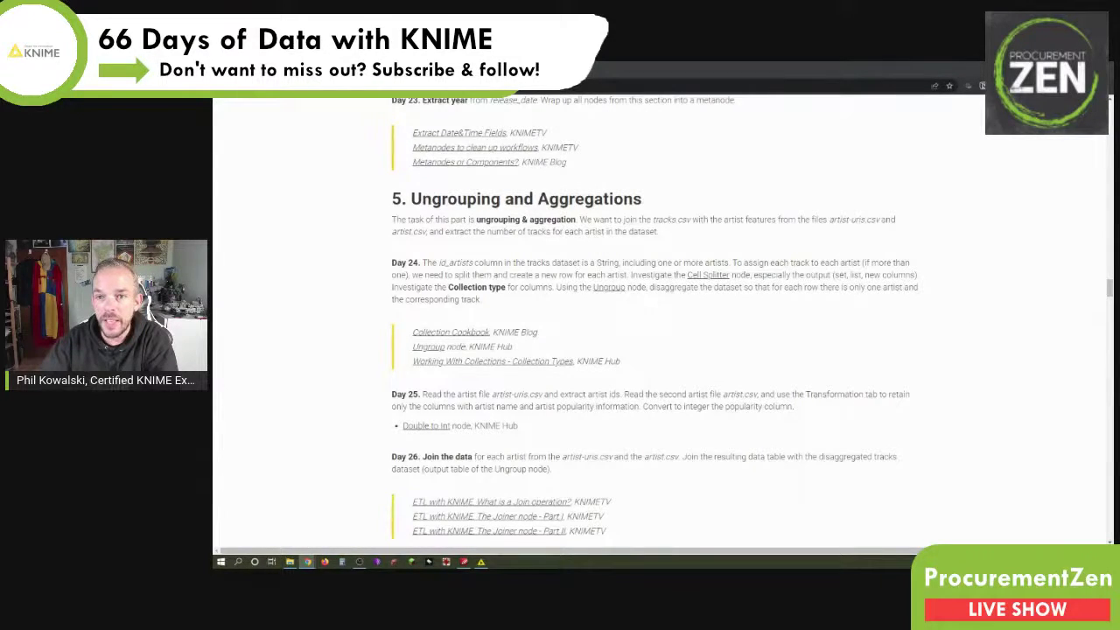
Switch to KNIME and open the output table of the Date Standardization metanode
{"action": "key", "text": "alt+Tab"}
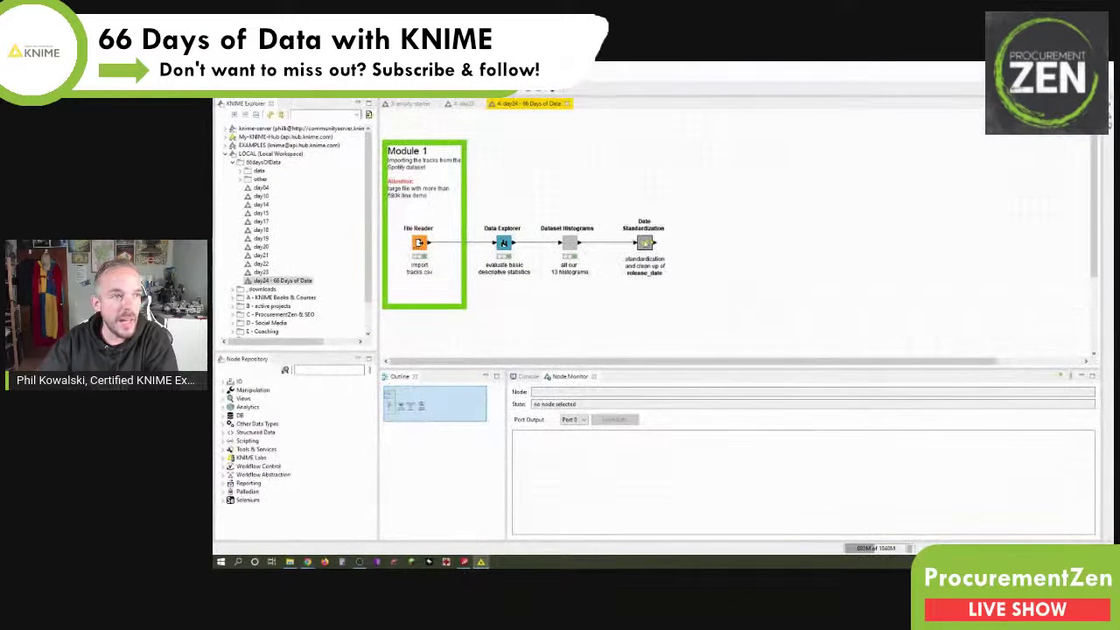
{"action": "right_click", "coordinate": [645, 243]}
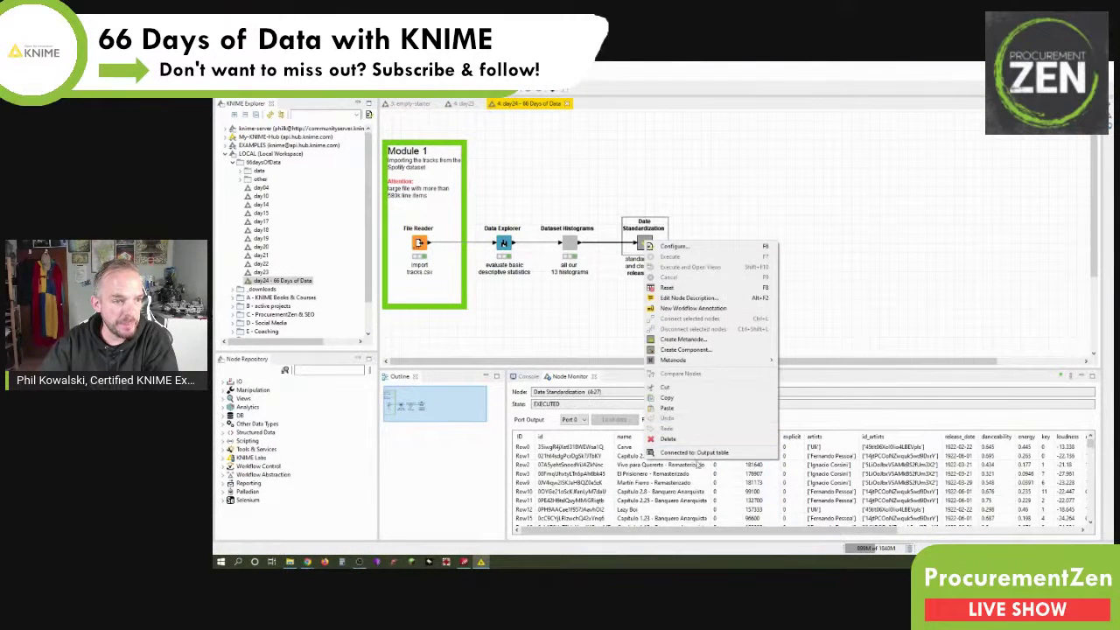
{"action": "key", "text": "Escape"}
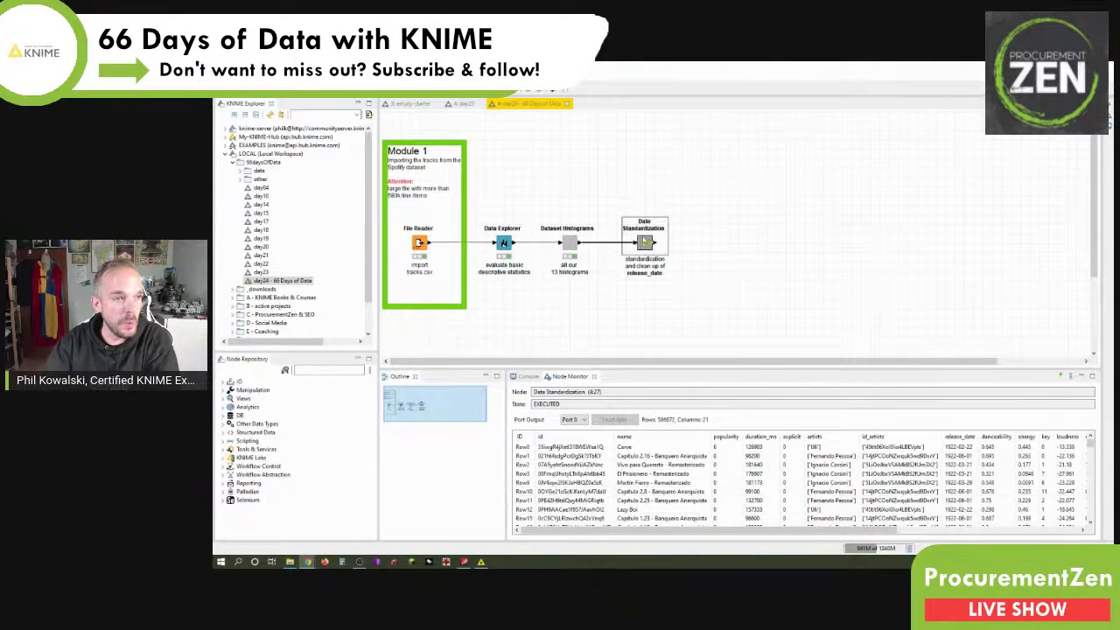
{"action": "right_click", "coordinate": [646, 243]}
{"action": "left_click", "coordinate": [700, 451]}
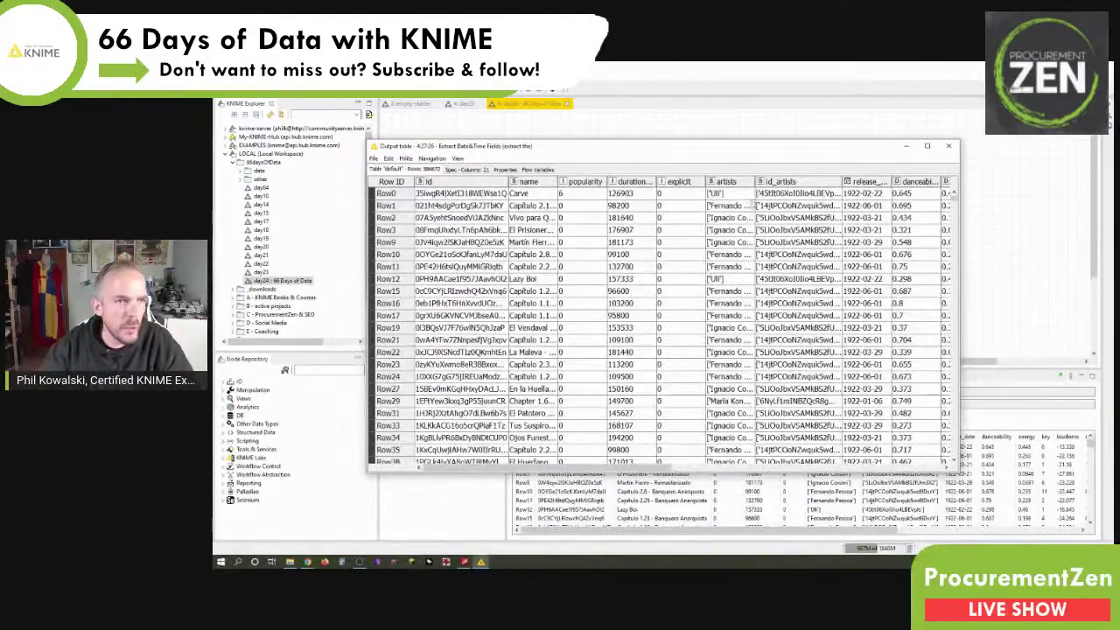
Widen the artists and id_artists columns in the output table so their full contents can be read
{"action": "left_click_drag", "start_coordinate": [756, 183], "coordinate": [858, 181]}
{"action": "left_click_drag", "start_coordinate": [646, 466], "coordinate": [751, 467]}
{"action": "left_click_drag", "start_coordinate": [695, 181], "coordinate": [882, 182]}
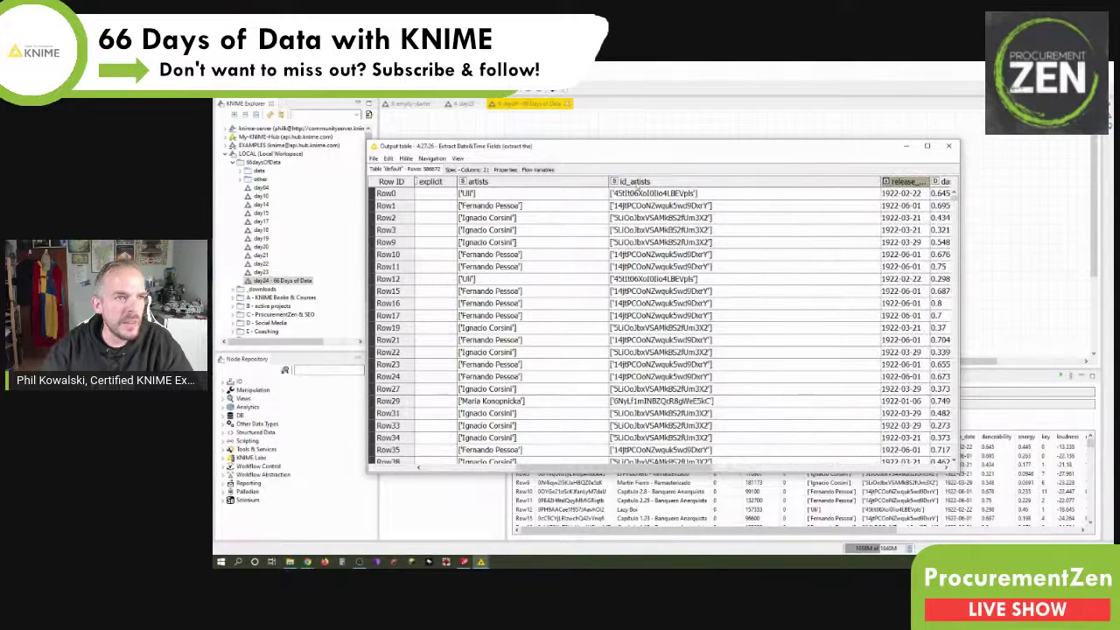
{"action": "left_click_drag", "start_coordinate": [608, 182], "coordinate": [654, 181]}
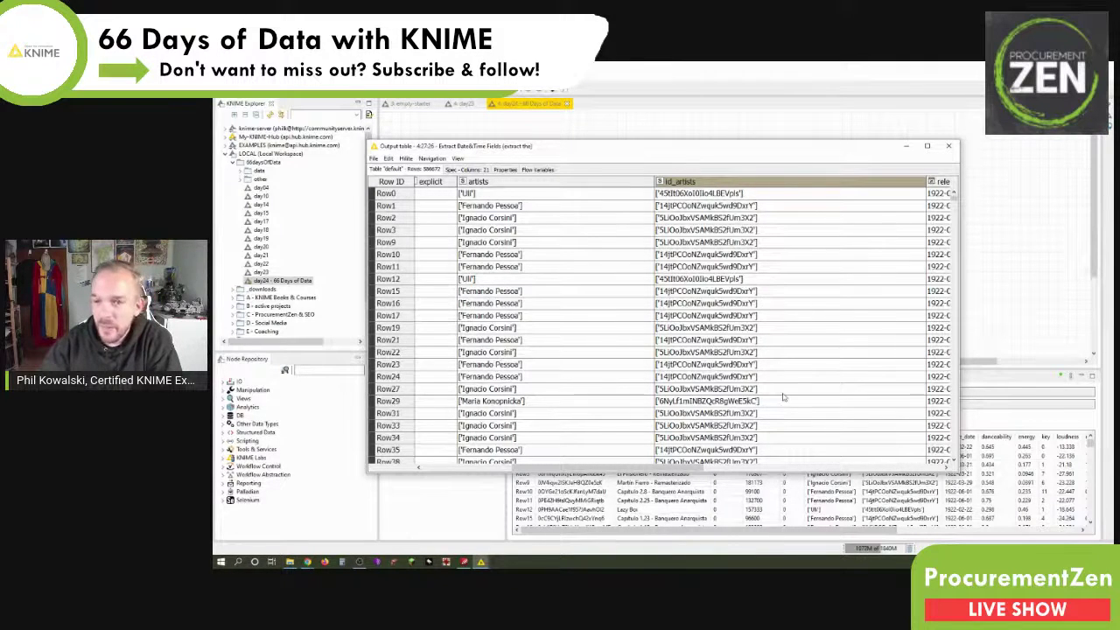
Look through the table for tracks with several artists and widen the id_artists column to read all their IDs
{"action": "scroll", "coordinate": [784, 397], "scroll_direction": "down", "scroll_amount": 10}
{"action": "scroll", "coordinate": [785, 400], "scroll_direction": "down", "scroll_amount": 15}
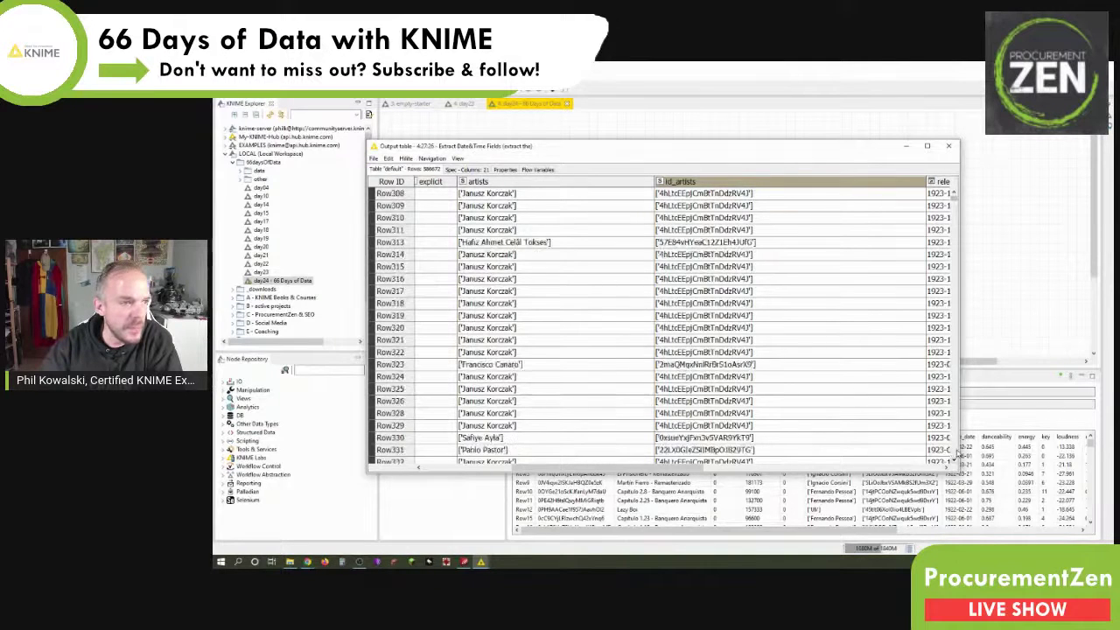
{"action": "scroll", "coordinate": [956, 452], "scroll_direction": "down", "scroll_amount": 12}
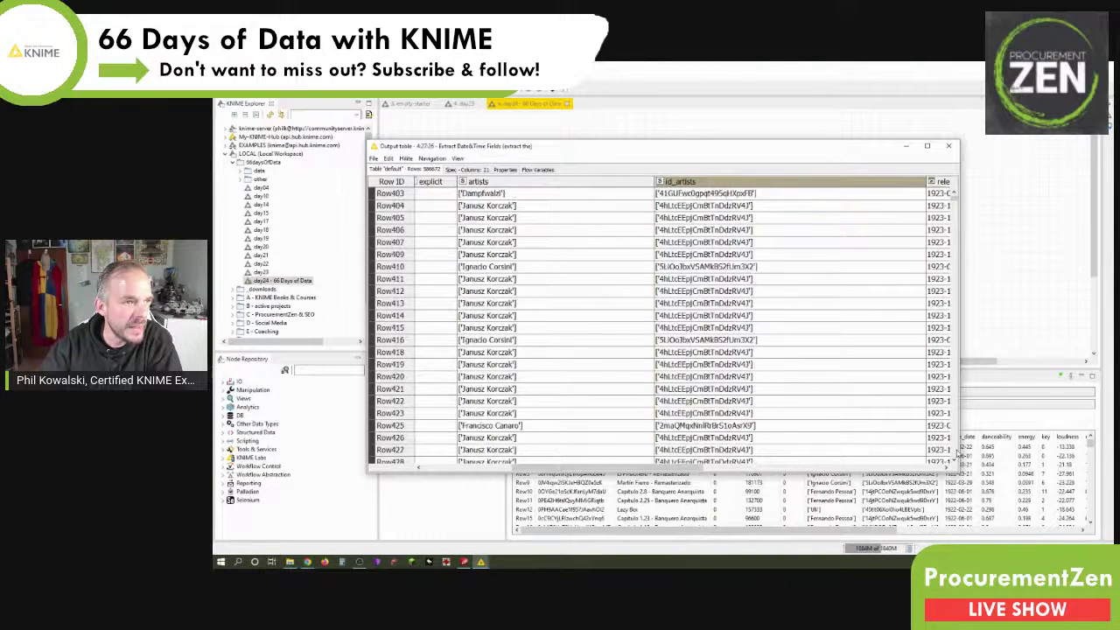
{"action": "scroll", "coordinate": [957, 451], "scroll_direction": "down", "scroll_amount": 20}
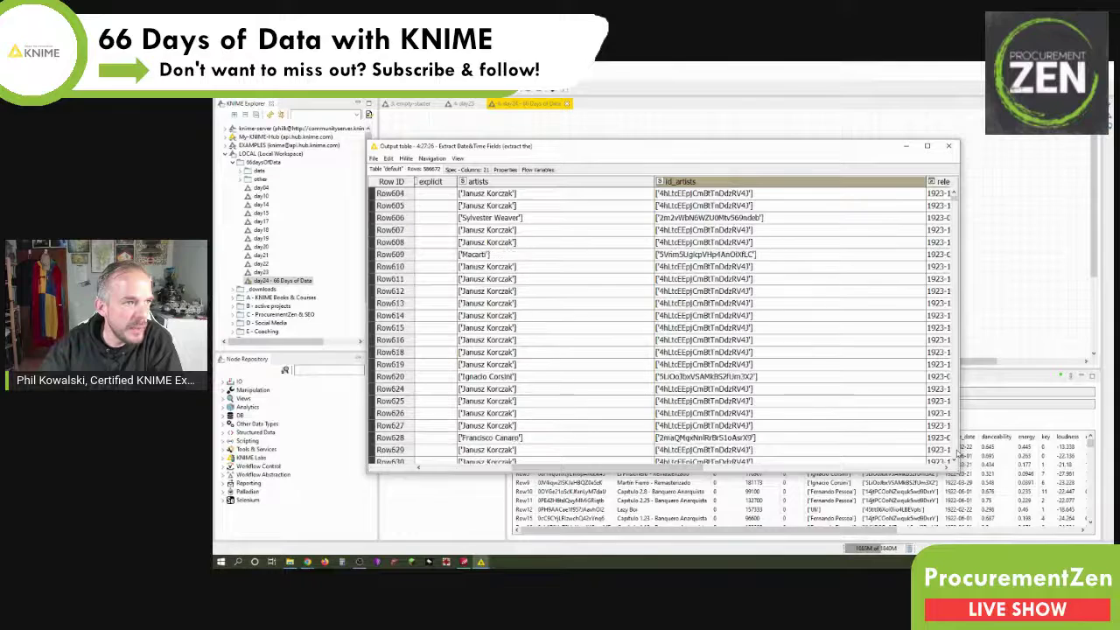
{"action": "scroll", "coordinate": [957, 451], "scroll_direction": "down", "scroll_amount": 20}
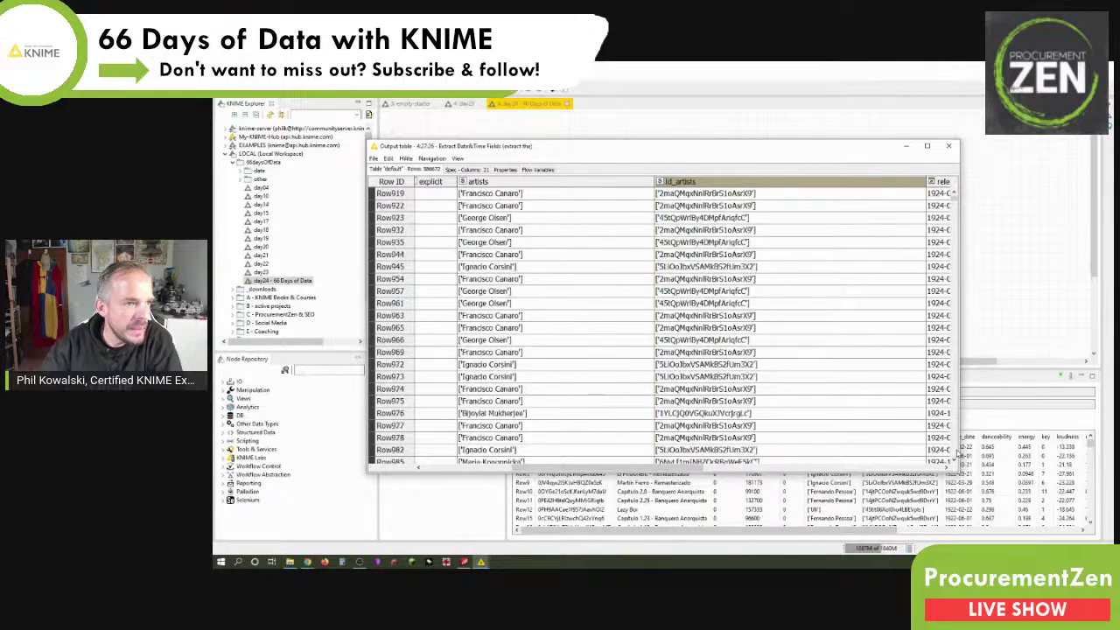
{"action": "scroll", "coordinate": [956, 452], "scroll_direction": "down", "scroll_amount": 15}
{"action": "scroll", "coordinate": [955, 194], "scroll_direction": "up", "scroll_amount": 7}
{"action": "scroll", "coordinate": [956, 193], "scroll_direction": "up", "scroll_amount": 20}
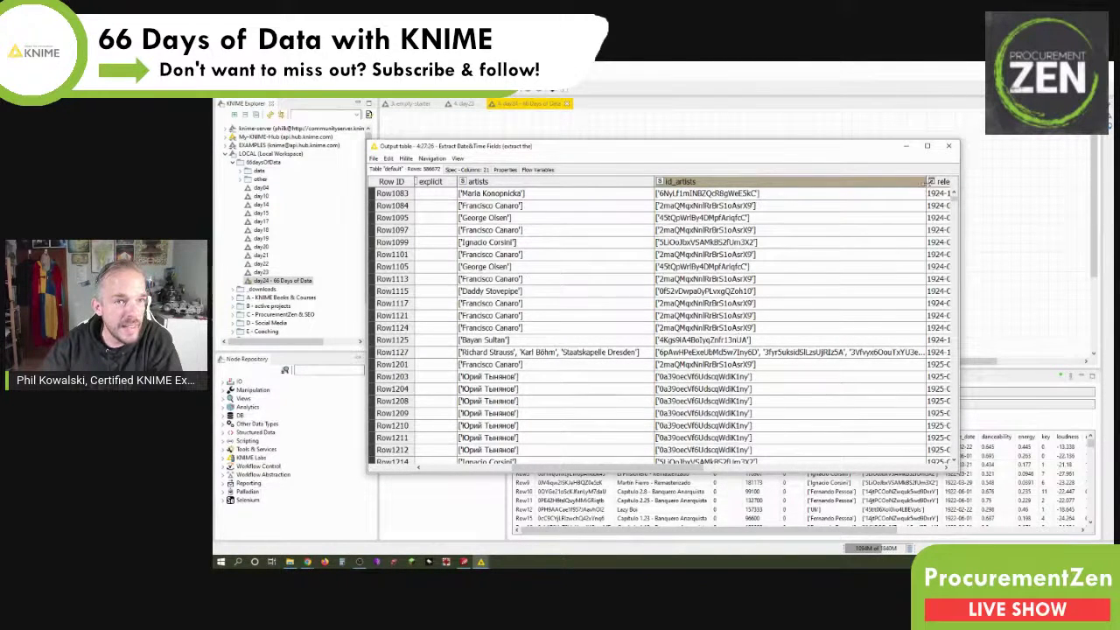
{"action": "left_click_drag", "start_coordinate": [930, 181], "coordinate": [947, 182]}
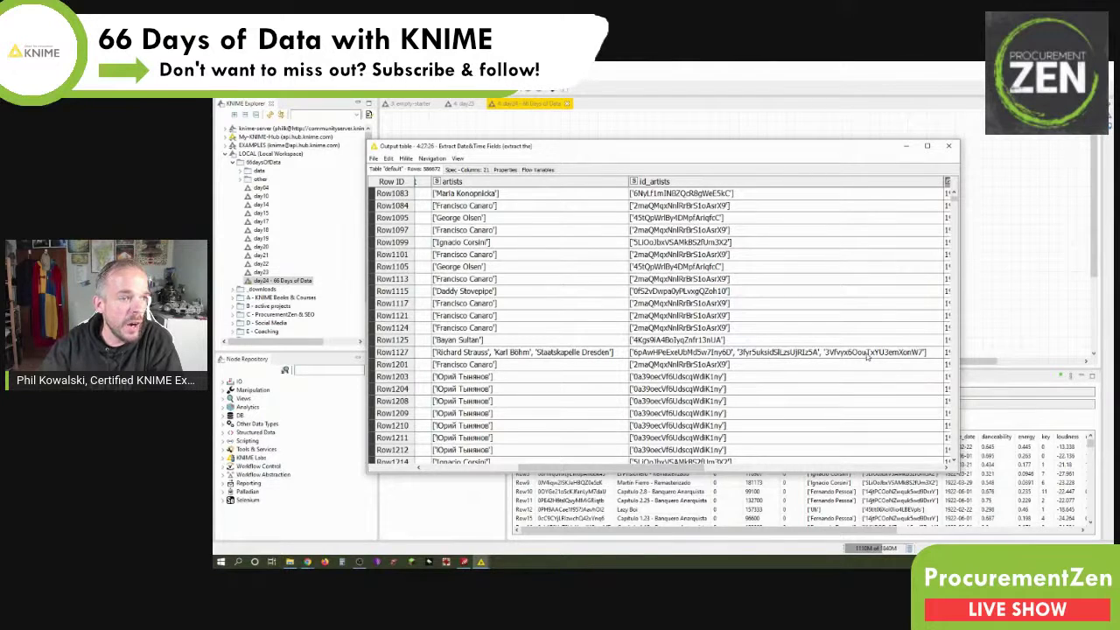
Examine further rows for multiple entries in artists and id_artists, and close the output table
{"action": "scroll", "coordinate": [940, 442], "scroll_direction": "down", "scroll_amount": 10}
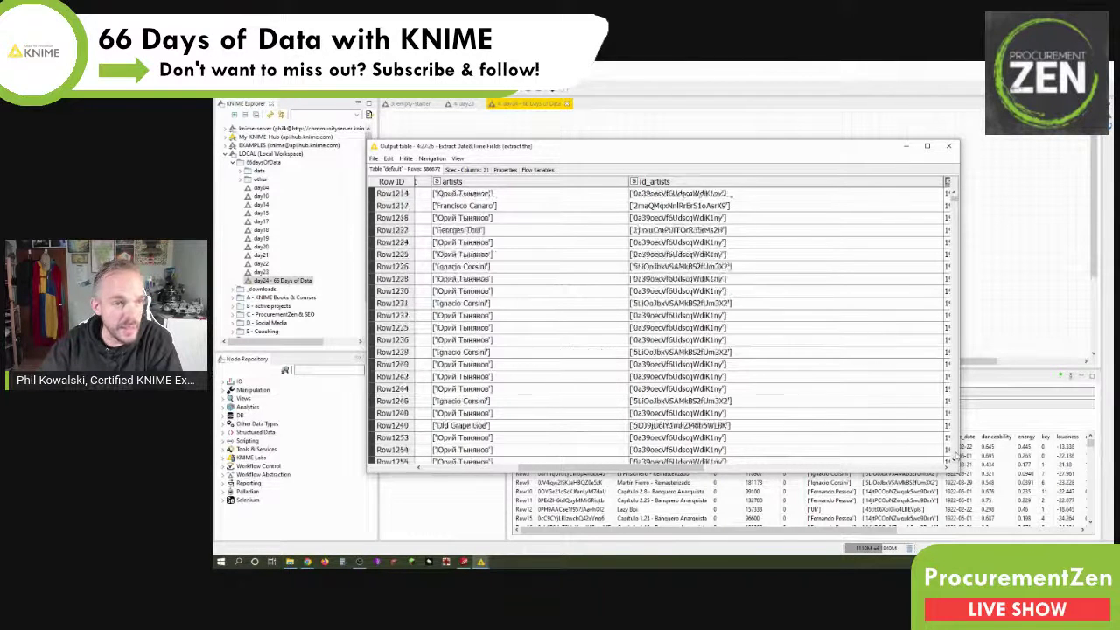
{"action": "scroll", "coordinate": [950, 453], "scroll_direction": "down", "scroll_amount": 8}
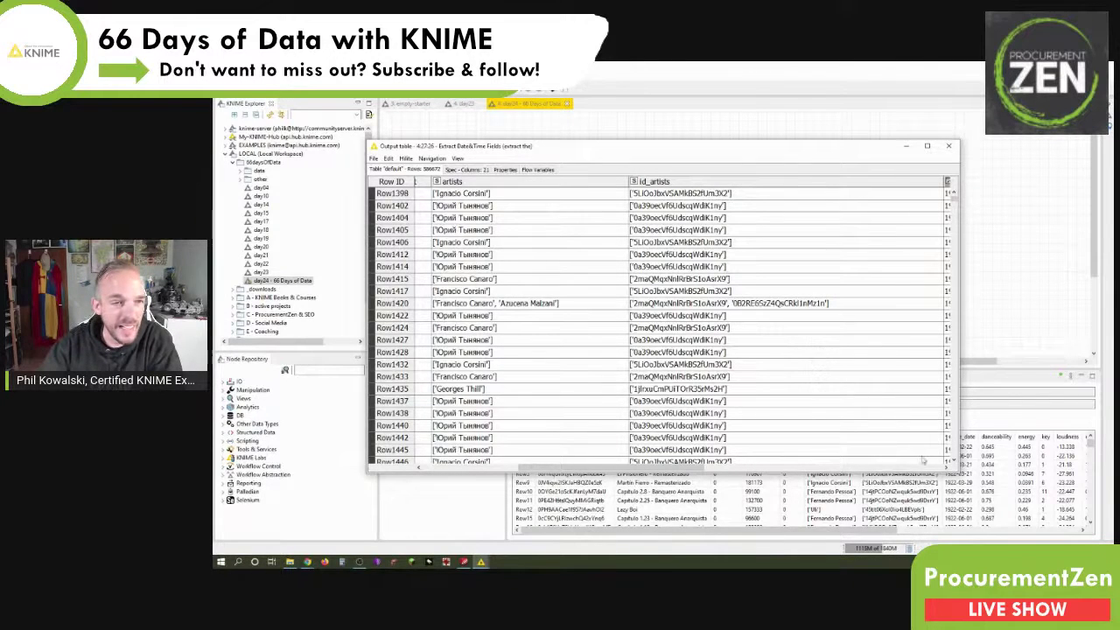
{"action": "left_click", "coordinate": [951, 451]}
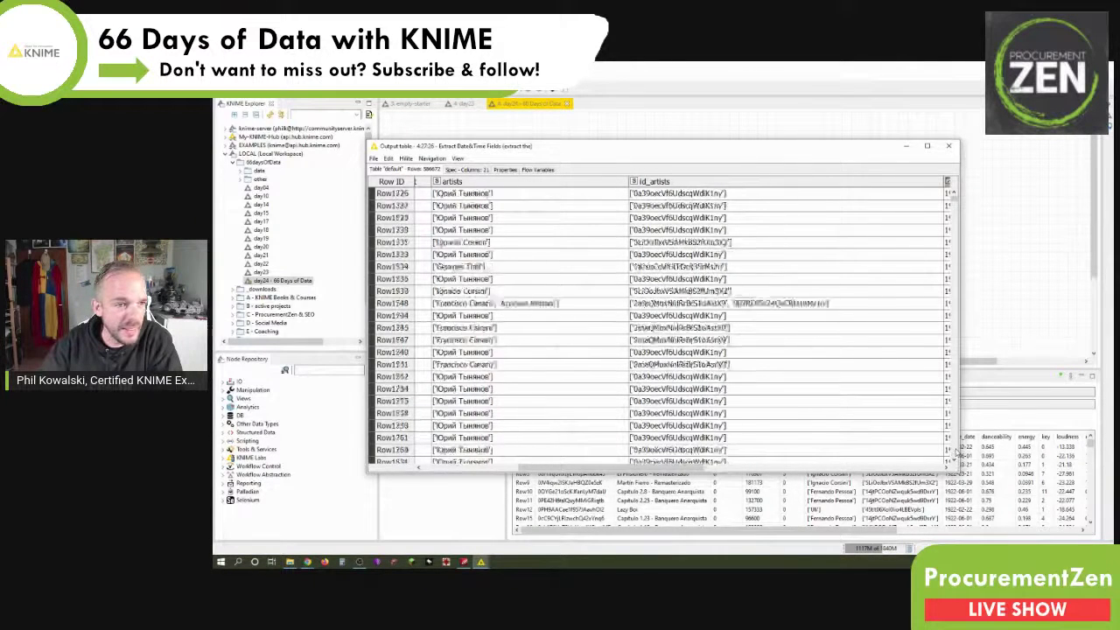
{"action": "scroll", "coordinate": [617, 403], "scroll_direction": "down", "scroll_amount": 10}
{"action": "scroll", "coordinate": [617, 402], "scroll_direction": "down", "scroll_amount": 2}
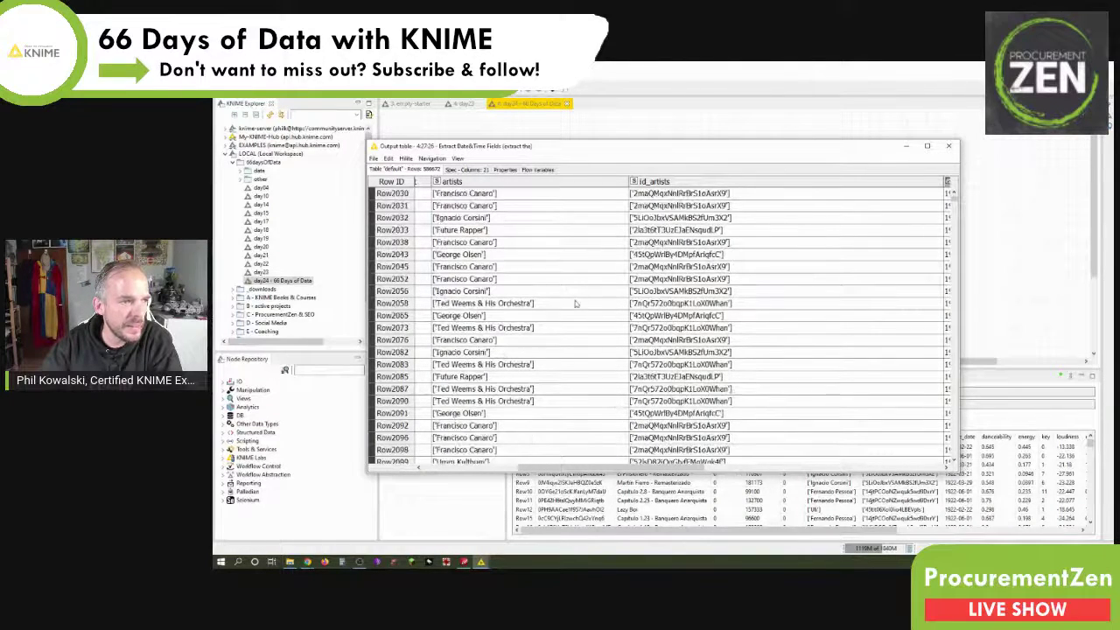
{"action": "scroll", "coordinate": [577, 354], "scroll_direction": "down", "scroll_amount": 9}
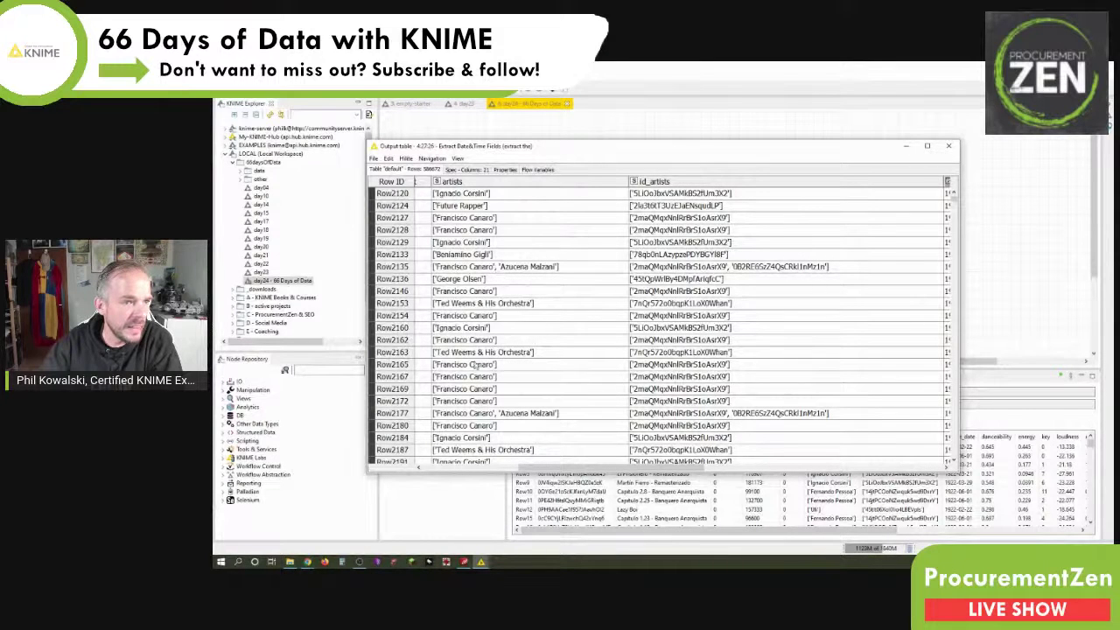
{"action": "scroll", "coordinate": [551, 403], "scroll_direction": "down", "scroll_amount": 8}
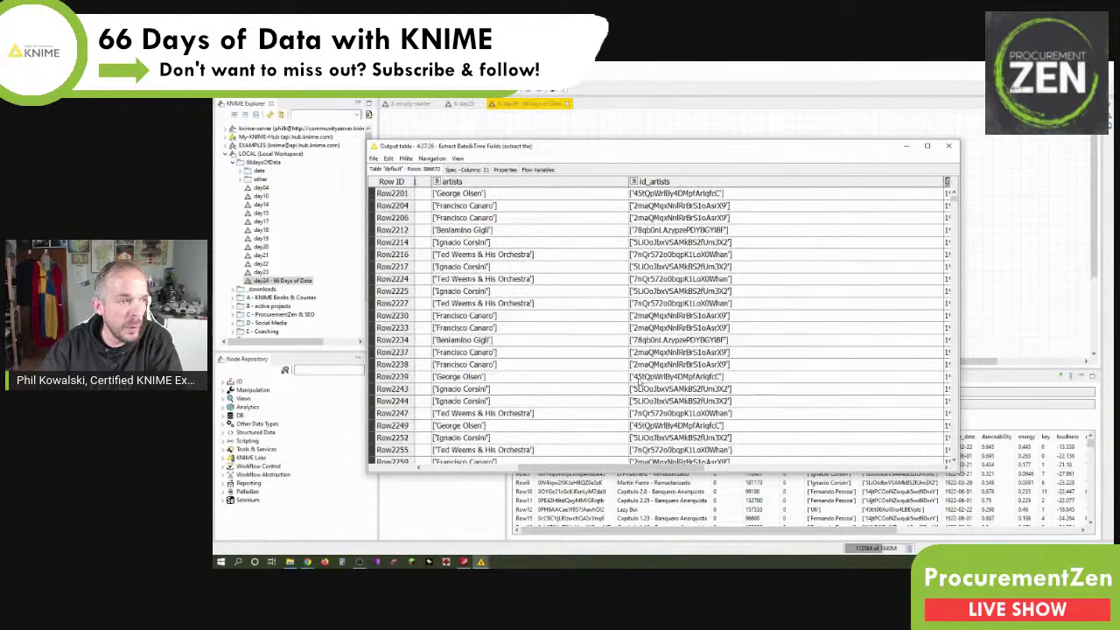
{"action": "left_click", "coordinate": [948, 146]}
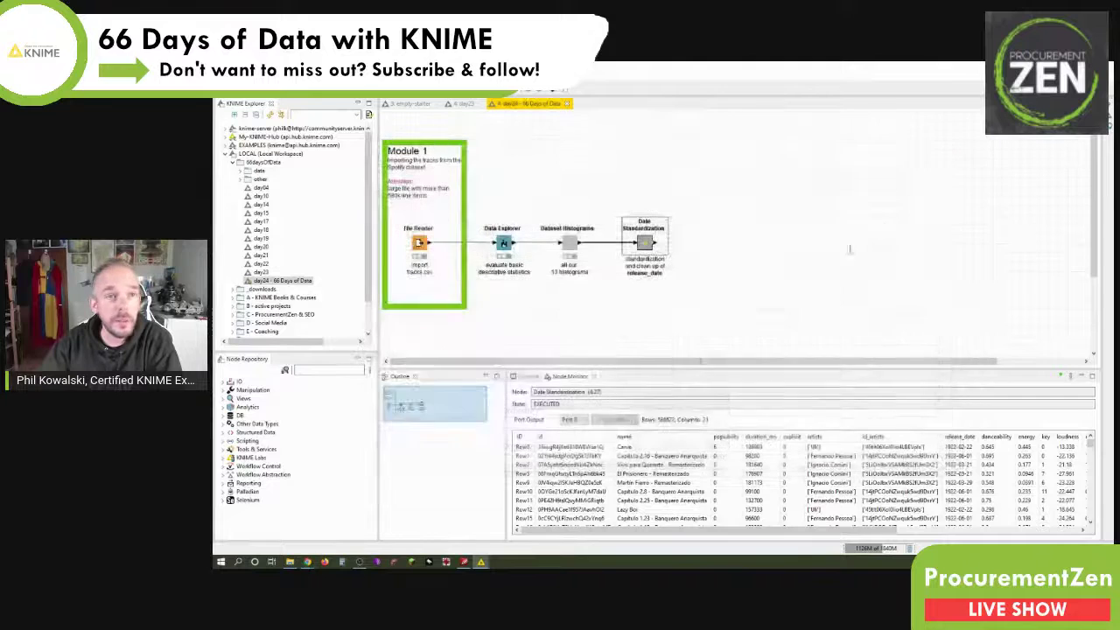
Find the Cell Splitter node with the search "cell sp" and add it to the workflow, connected after Date Standardization
{"action": "left_click", "coordinate": [329, 370]}
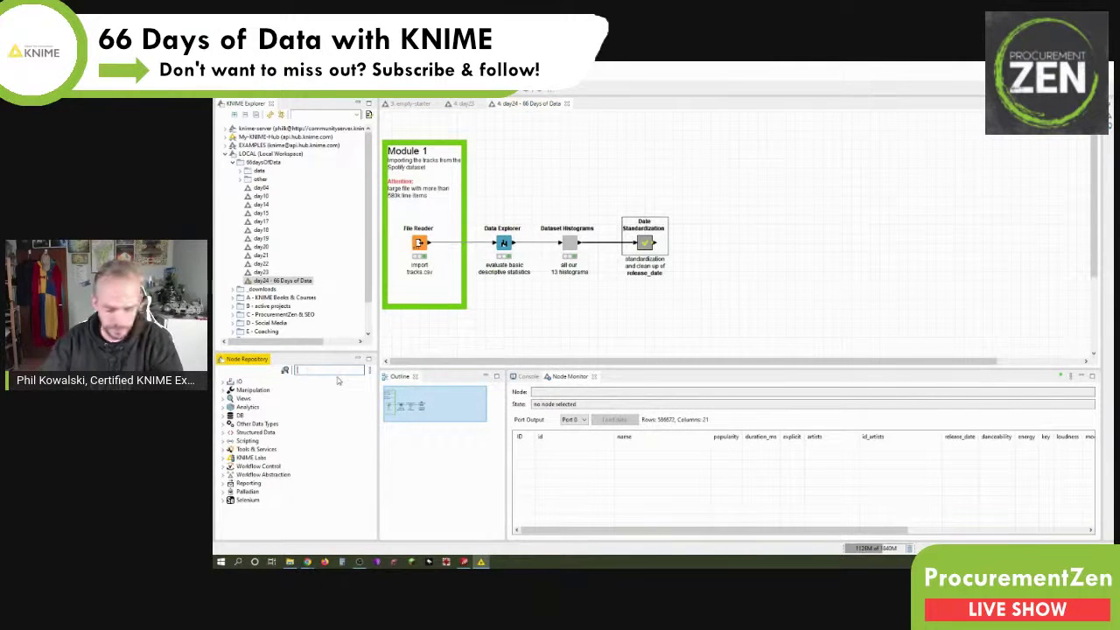
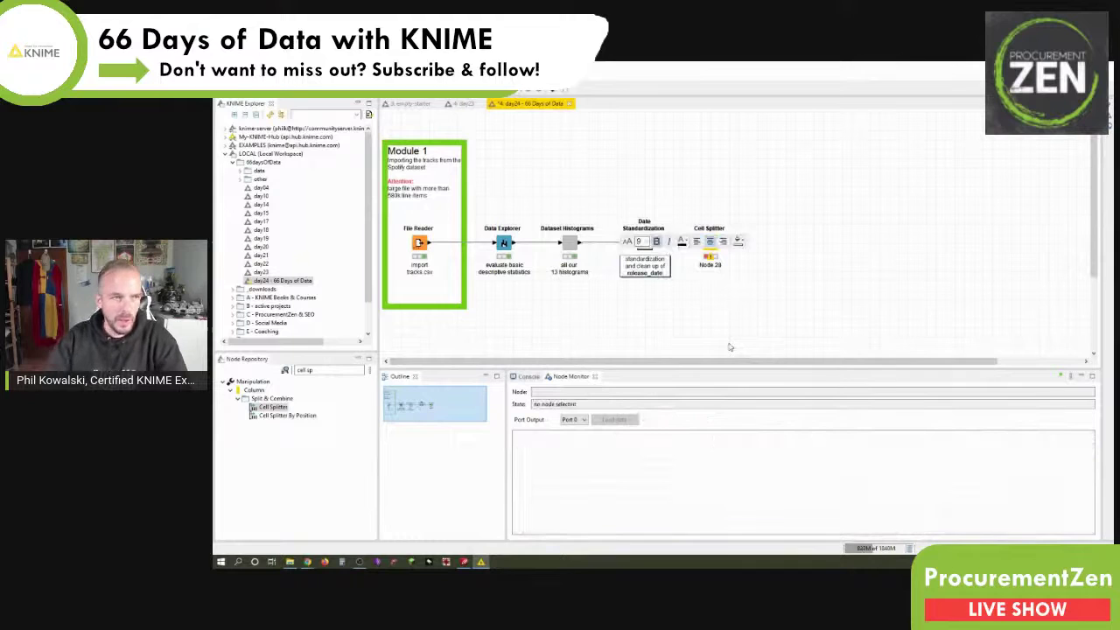
{"action": "left_click", "coordinate": [730, 348]}
{"action": "left_click", "coordinate": [710, 244]}
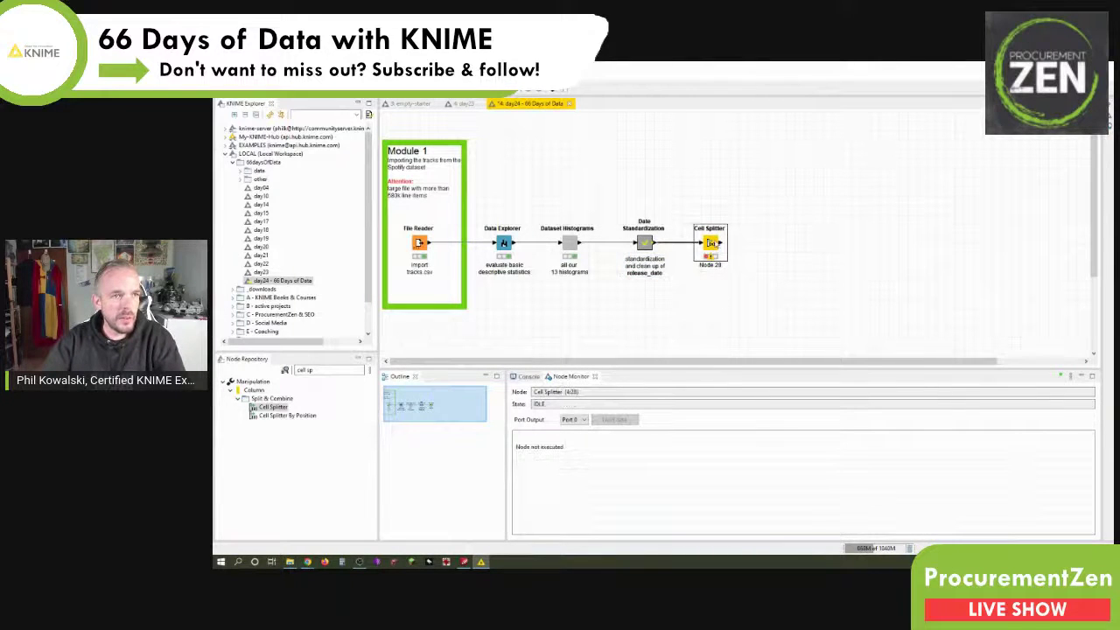
Configure the Cell Splitter to split the id_artists column at a comma delimiter and output the result as a list
{"action": "double_click", "coordinate": [716, 248]}
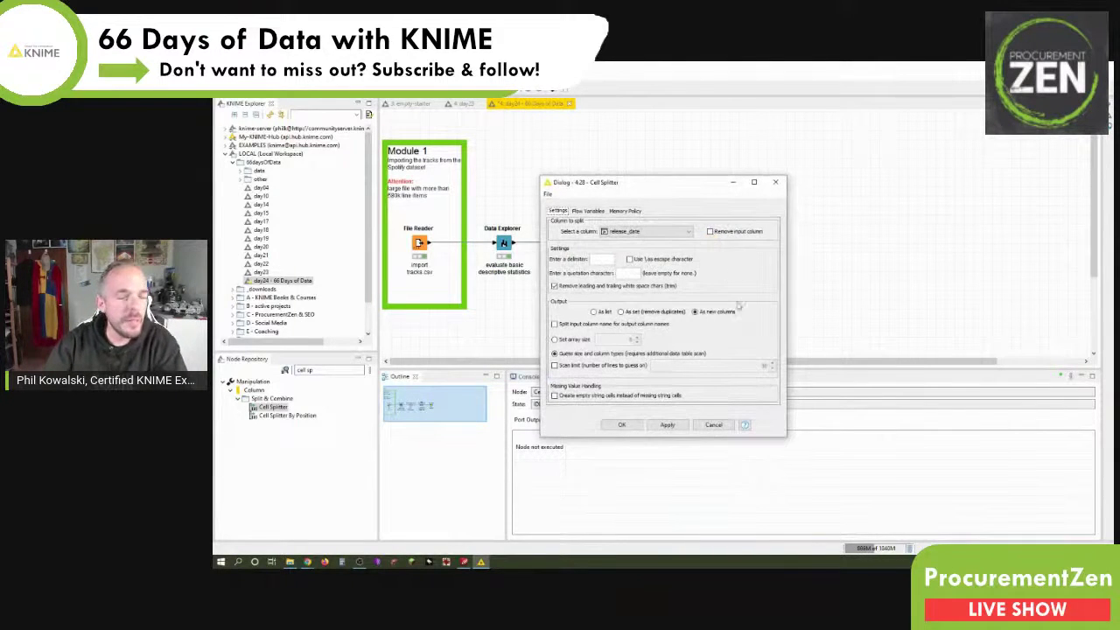
{"action": "left_click", "coordinate": [670, 232]}
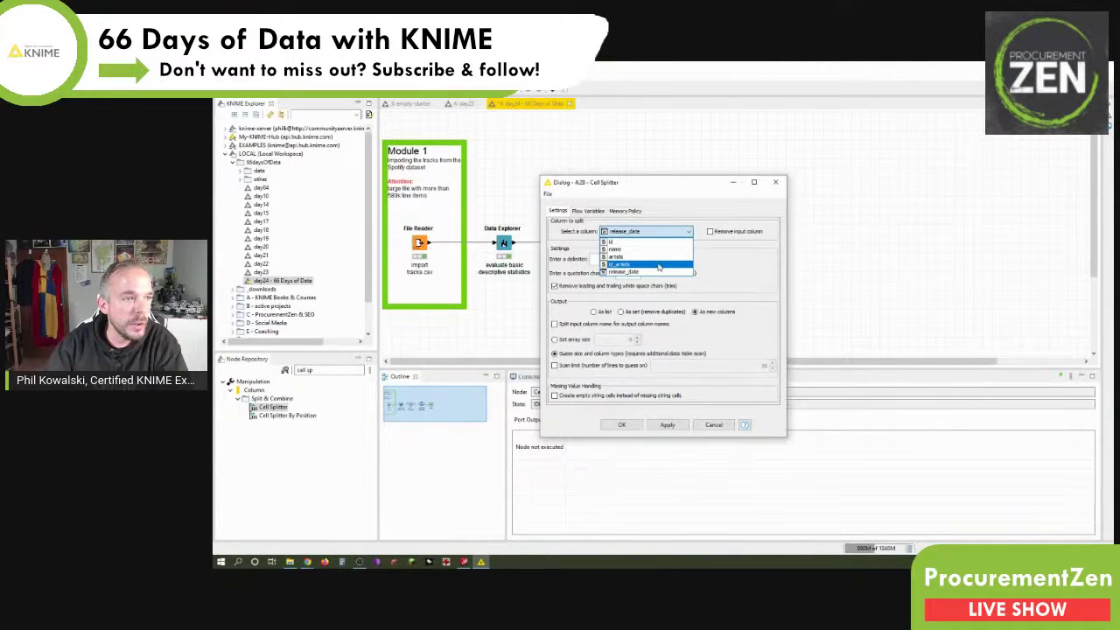
{"action": "left_click", "coordinate": [658, 265]}
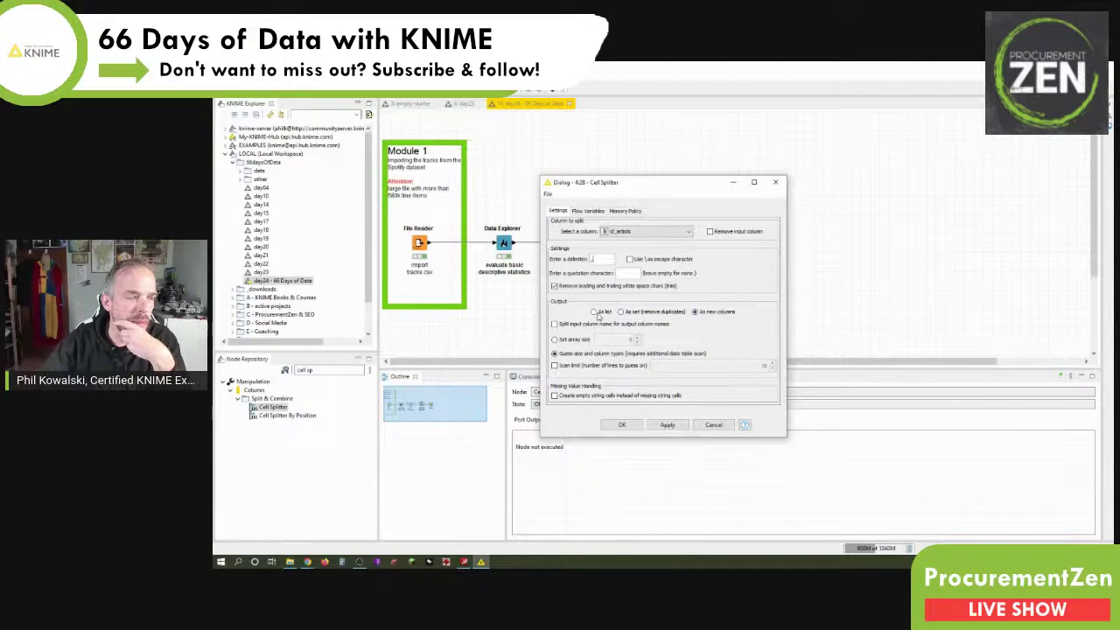
{"action": "left_click", "coordinate": [599, 315]}
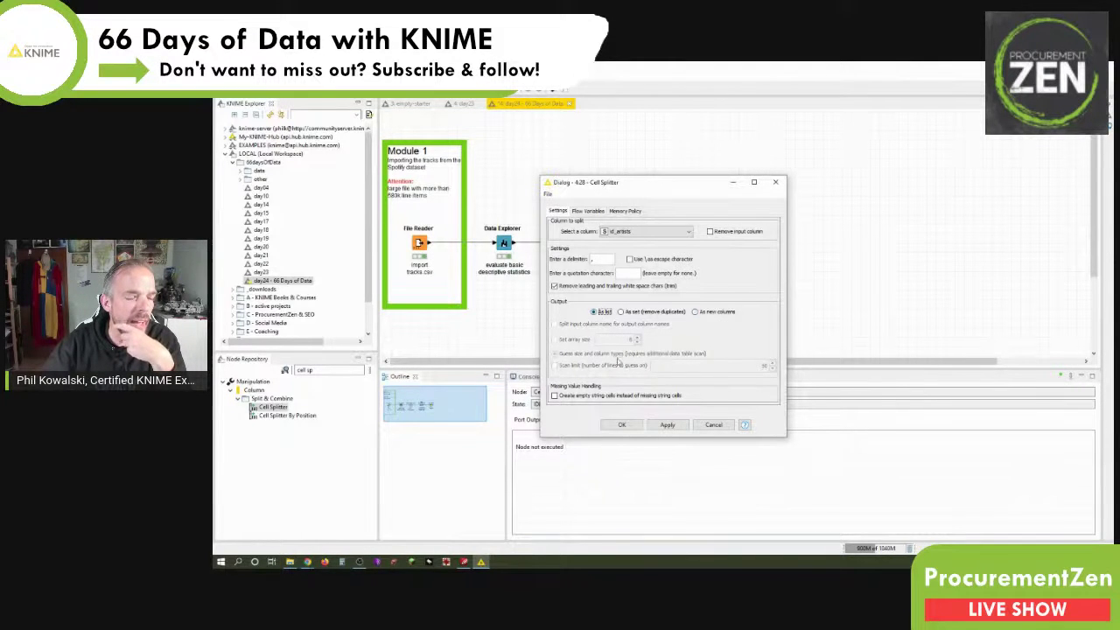
{"action": "left_click", "coordinate": [619, 426]}
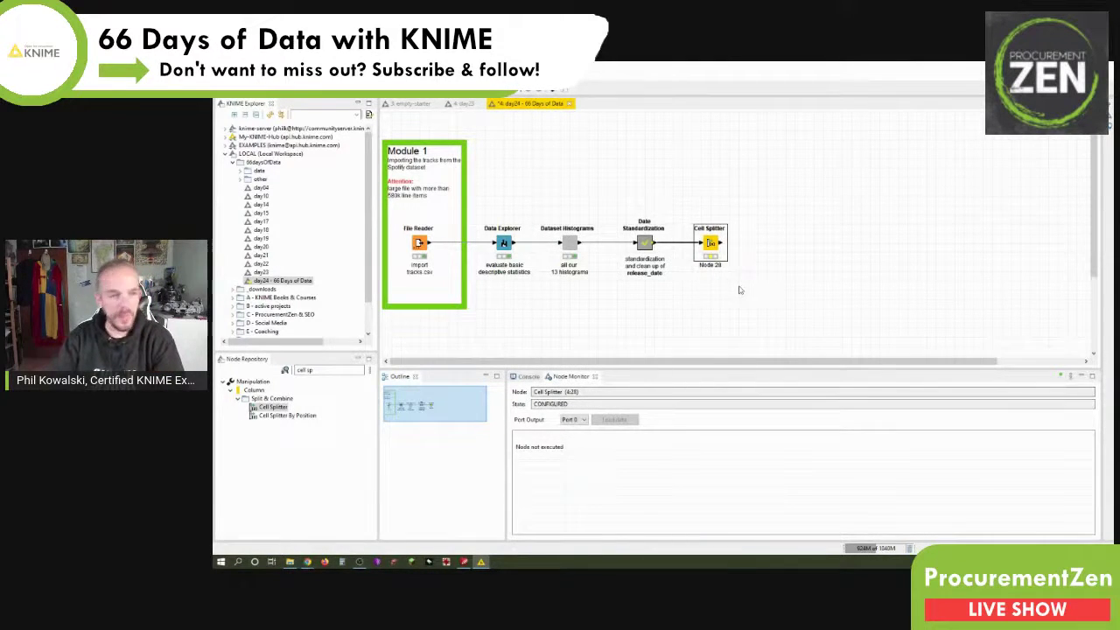
Label the Cell Splitter node "split id_artists by ',' as list" over three lines
{"action": "key", "text": "F2"}
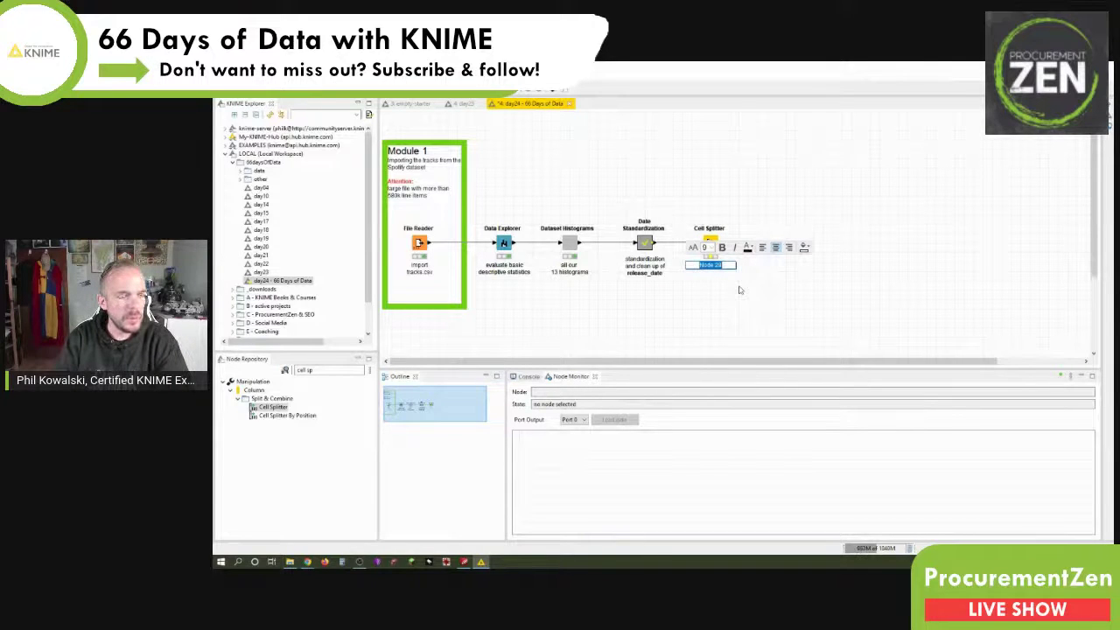
{"action": "type", "text": "s"}
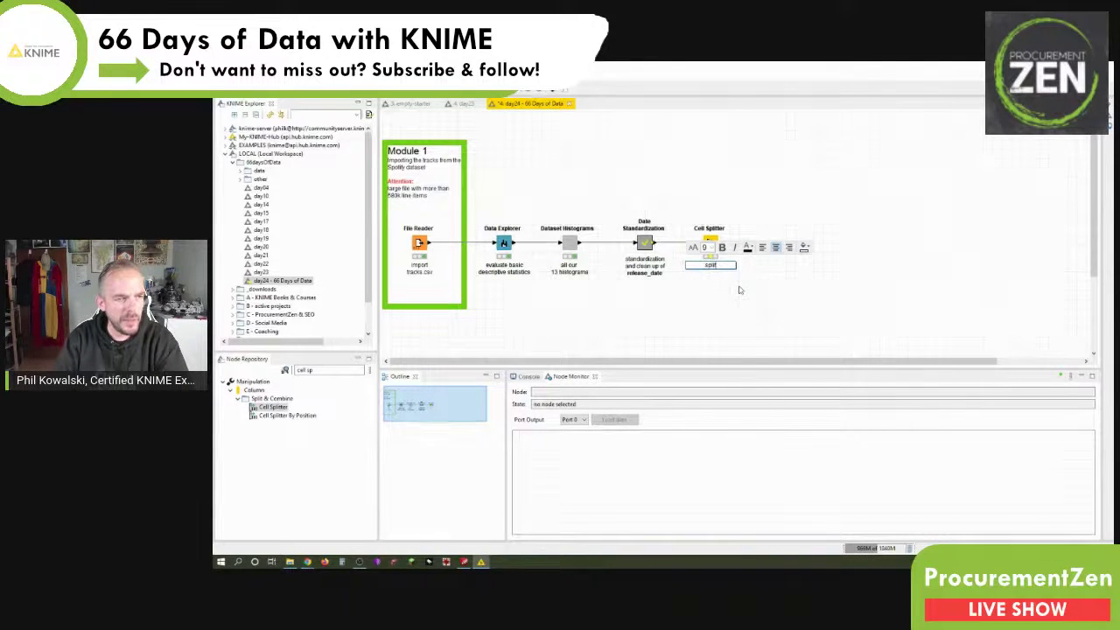
{"action": "type", "text": "plit"}
{"action": "key", "text": "Return"}
{"action": "type", "text": "id_a"}
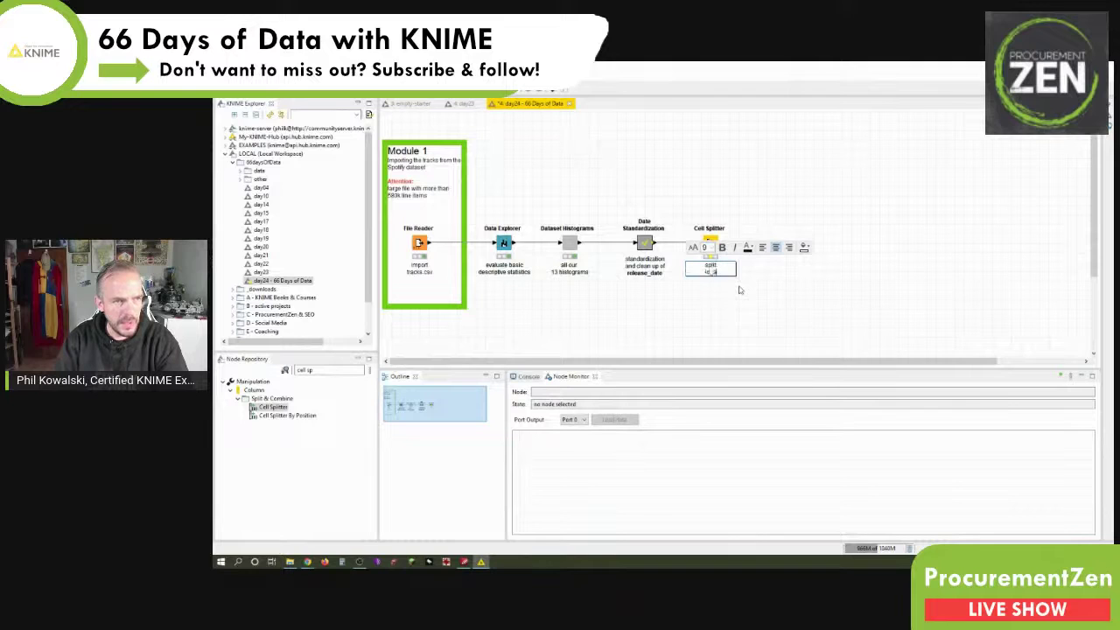
{"action": "type", "text": "rtists"}
{"action": "key", "text": "Return"}
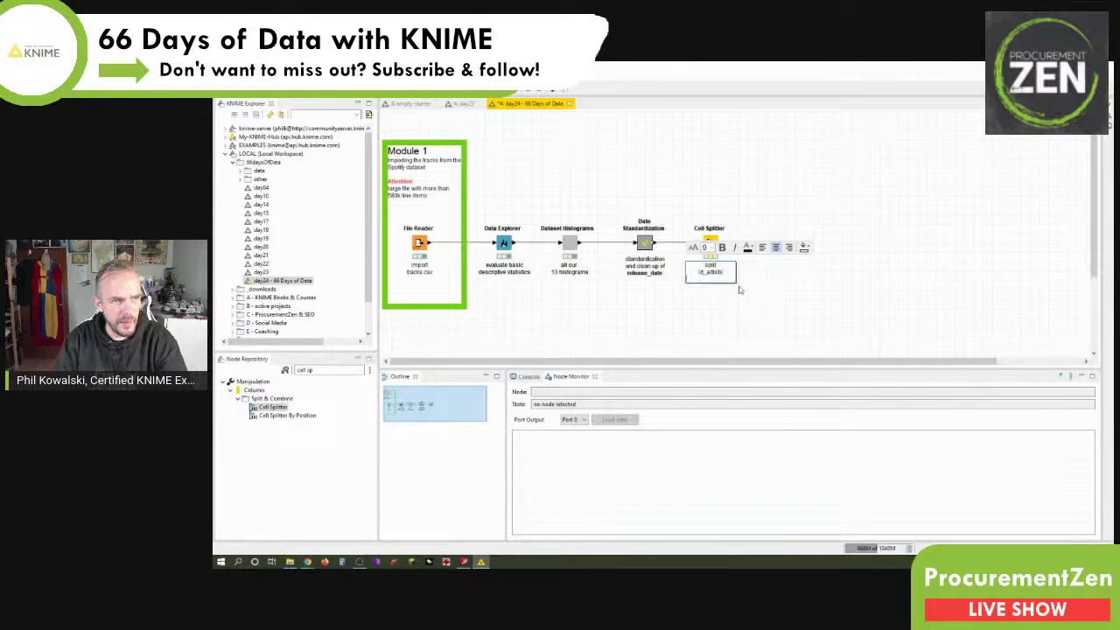
{"action": "type", "text": "to"}
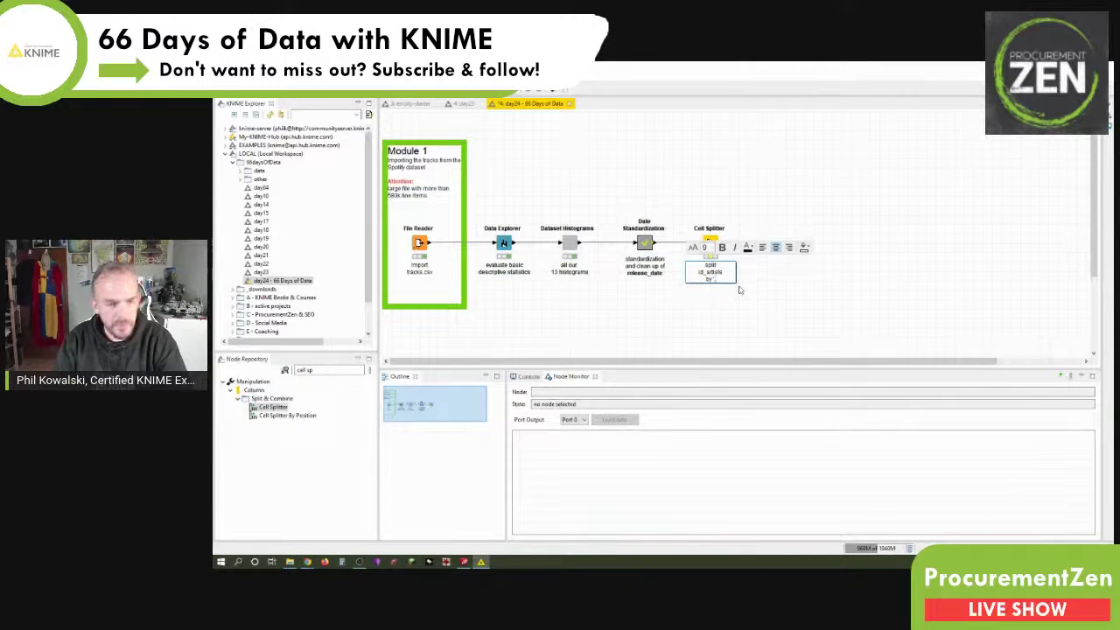
{"action": "type", "text": ";' as list"}
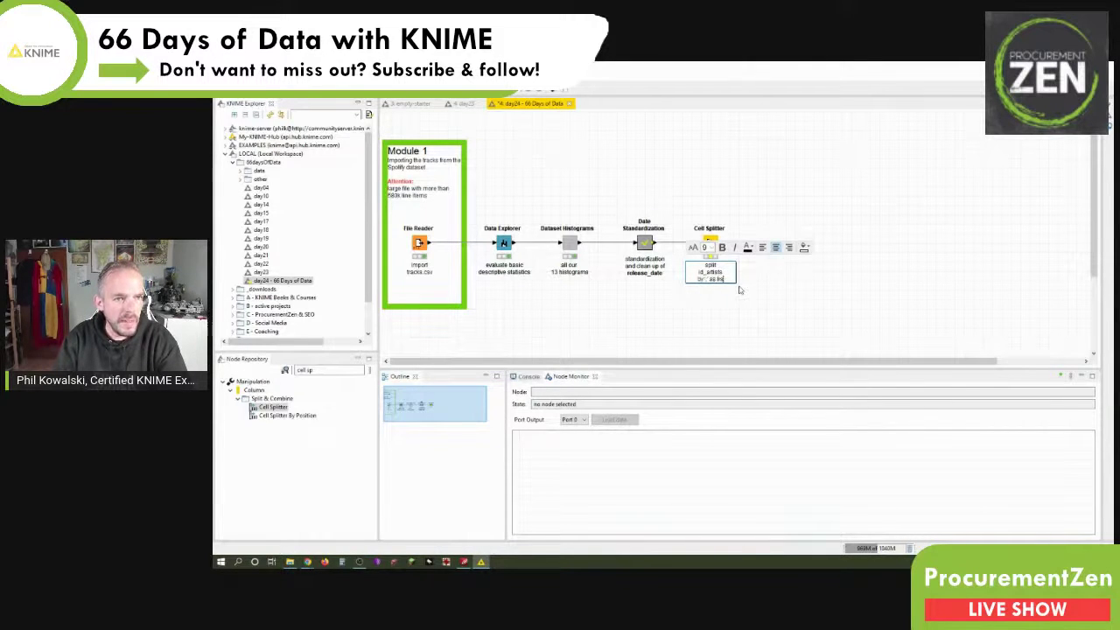
{"action": "left_click", "coordinate": [742, 279]}
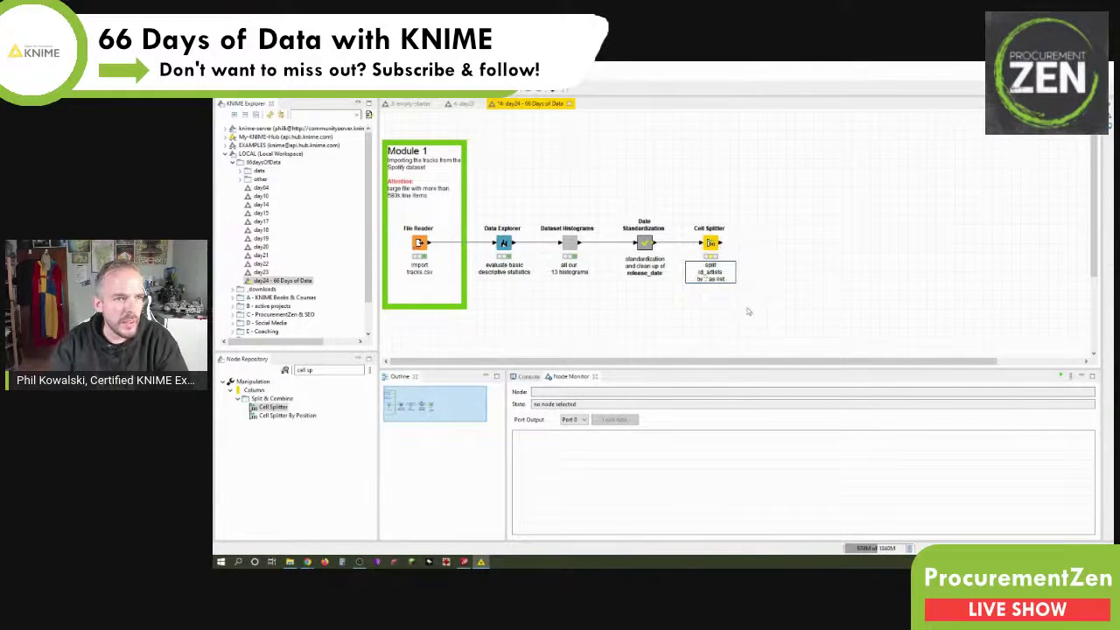
Make id_artists bold in the Cell Splitter node's label
{"action": "key", "text": "F2"}
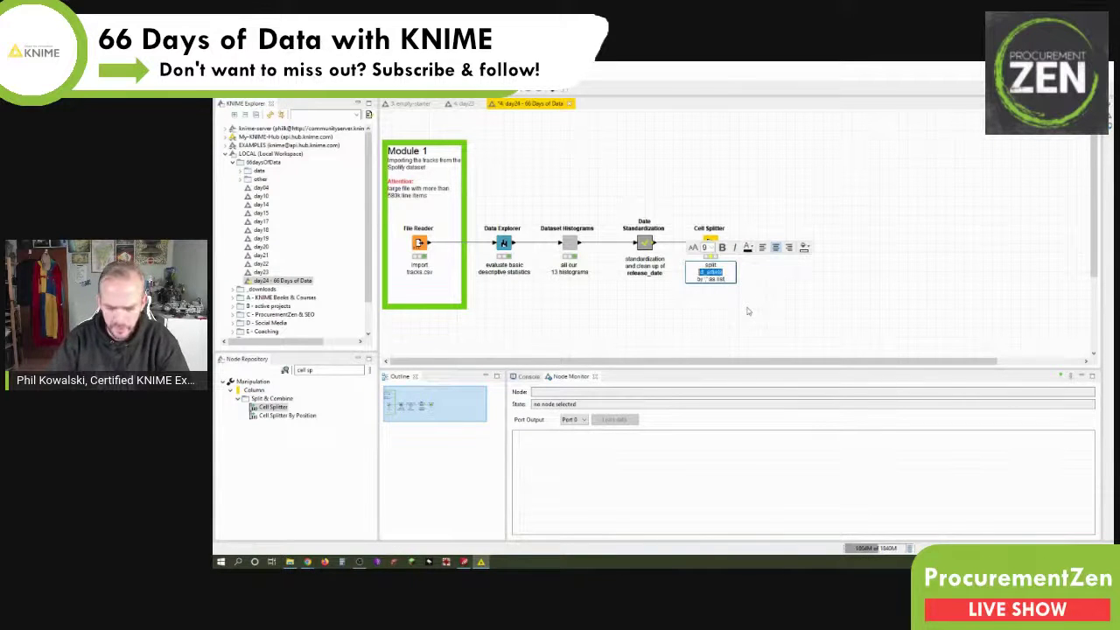
{"action": "key", "text": "ctrl+b"}
{"action": "left_click", "coordinate": [749, 310]}
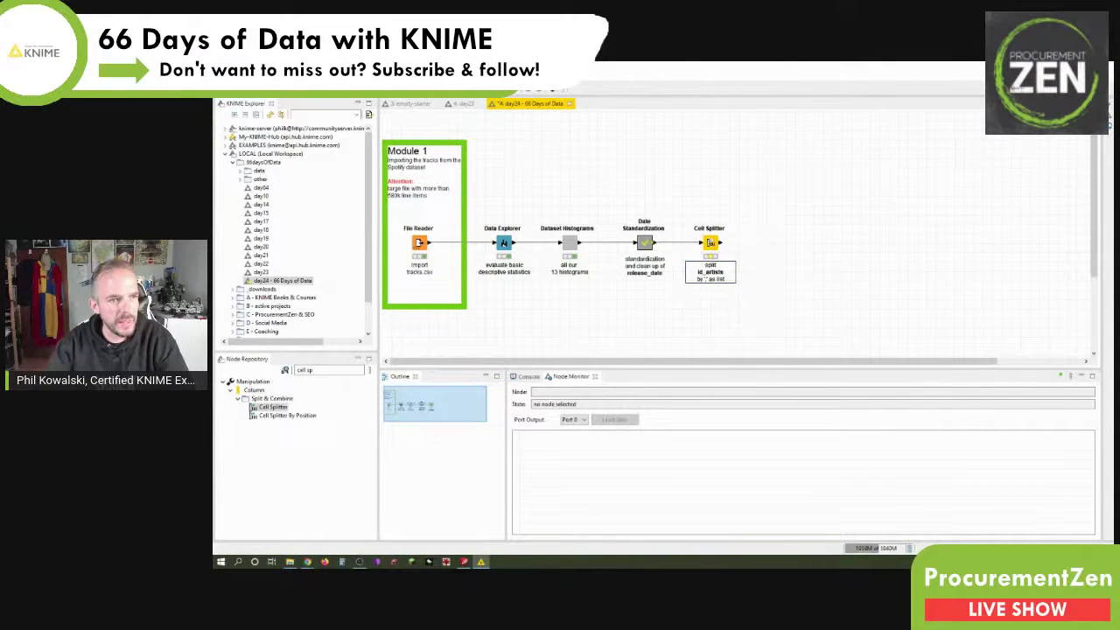
Execute the Cell Splitter node and open its output table
{"action": "right_click", "coordinate": [711, 244]}
{"action": "left_click", "coordinate": [716, 260]}
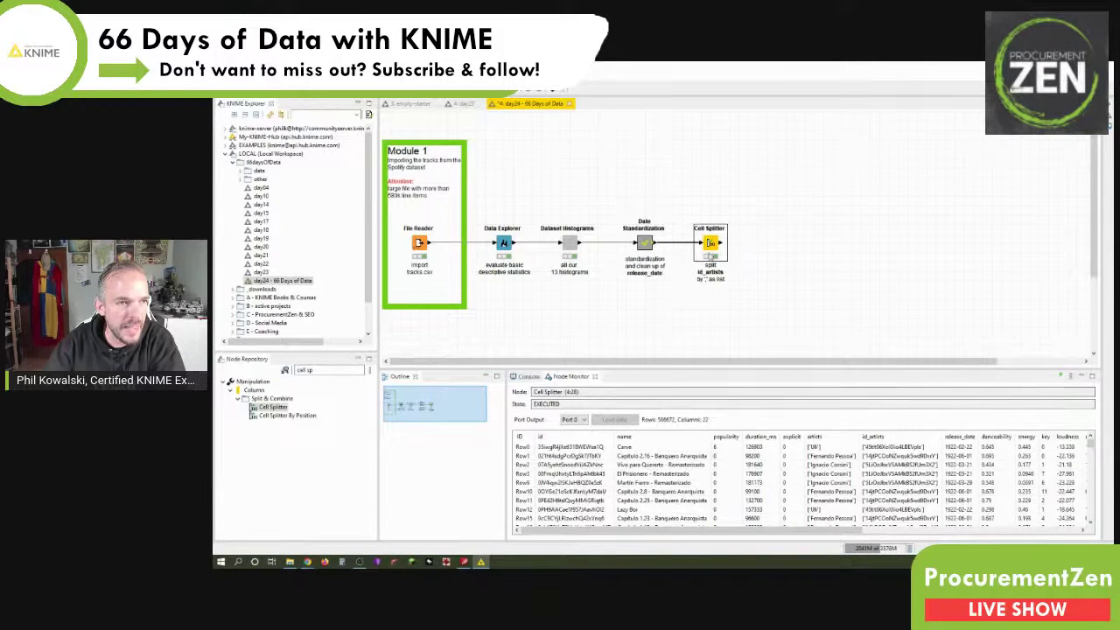
{"action": "right_click", "coordinate": [709, 251]}
{"action": "left_click", "coordinate": [744, 468]}
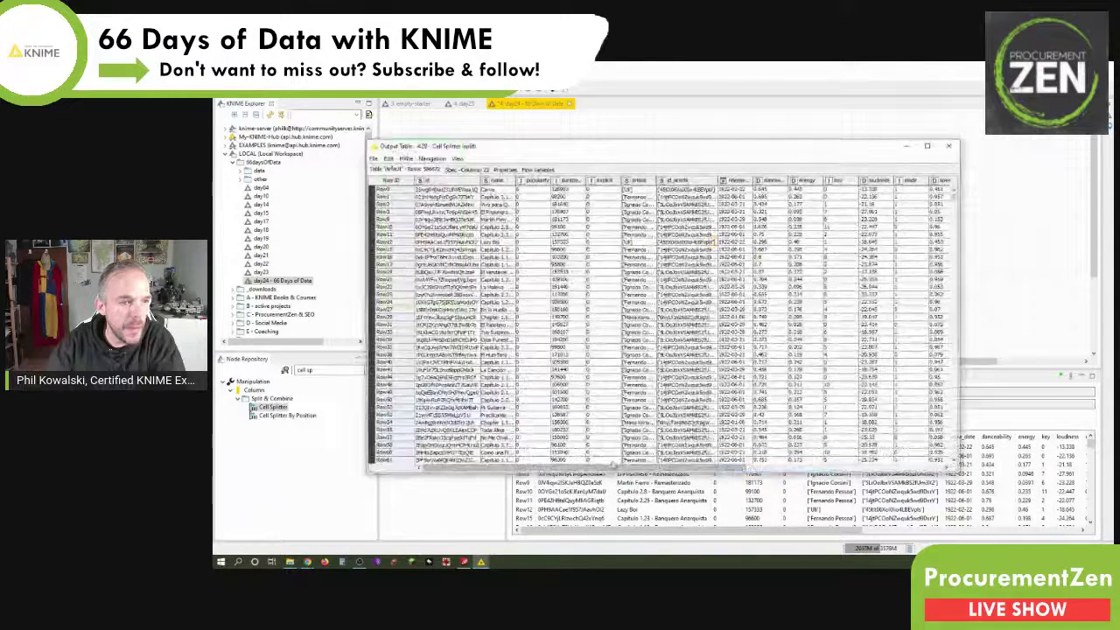
Enlarge the output table window and inspect the id_artists_SplitResultList column beside the original columns
{"action": "left_click_drag", "start_coordinate": [526, 466], "coordinate": [875, 466]}
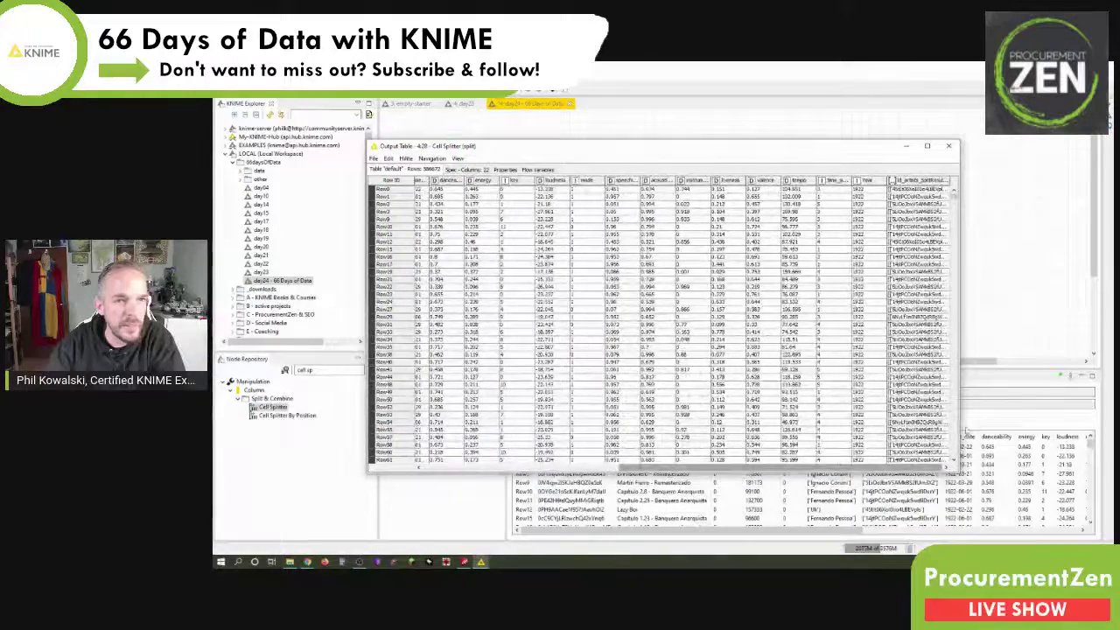
{"action": "left_click_drag", "start_coordinate": [957, 425], "coordinate": [1075, 426]}
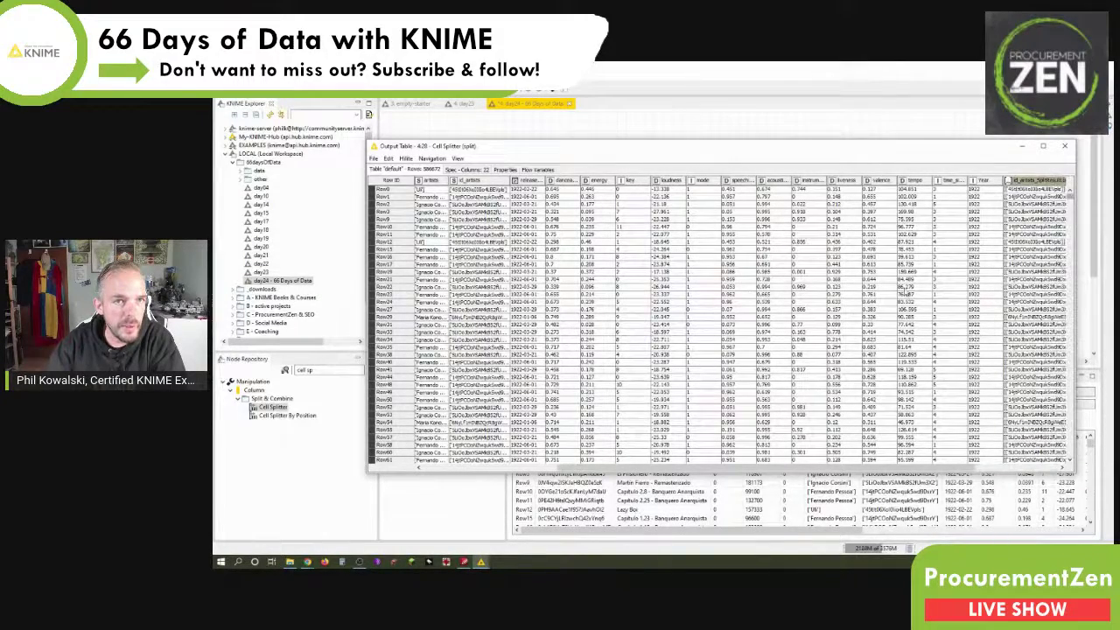
{"action": "left_click", "coordinate": [1038, 465]}
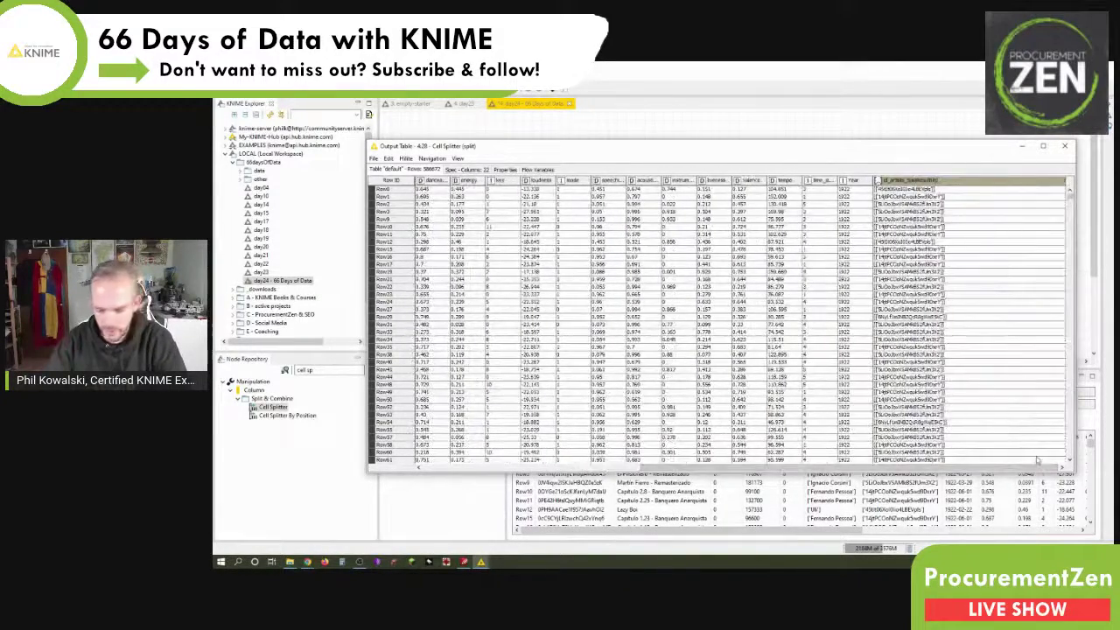
{"action": "scroll", "coordinate": [1038, 460], "scroll_direction": "left", "scroll_amount": 5}
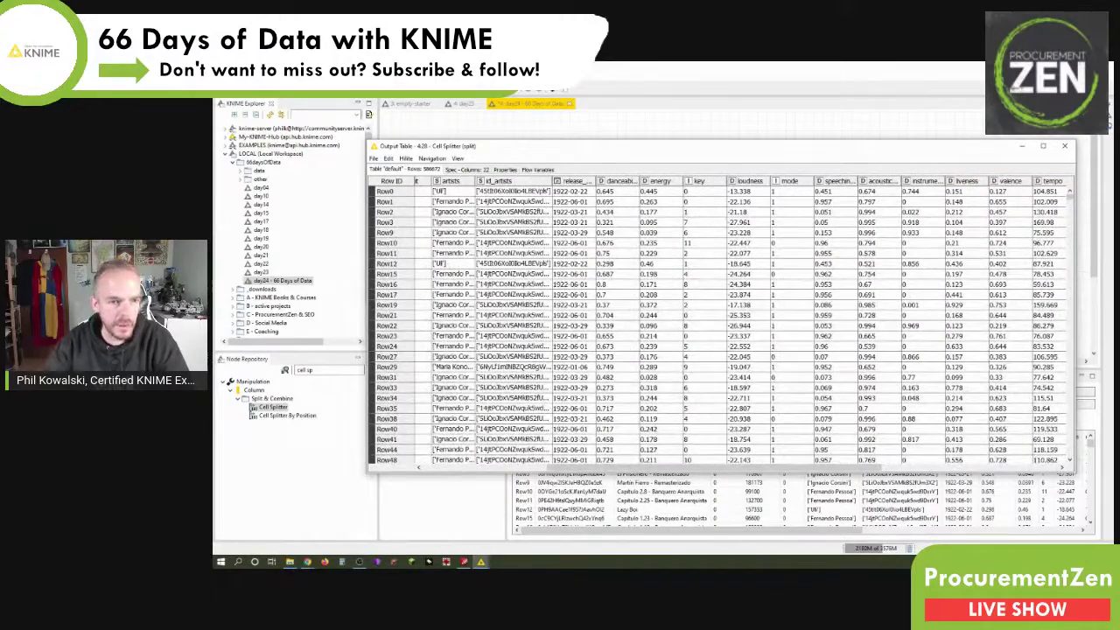
{"action": "scroll", "coordinate": [1038, 462], "scroll_direction": "right", "scroll_amount": 5}
{"action": "left_click_drag", "start_coordinate": [864, 147], "coordinate": [728, 146]}
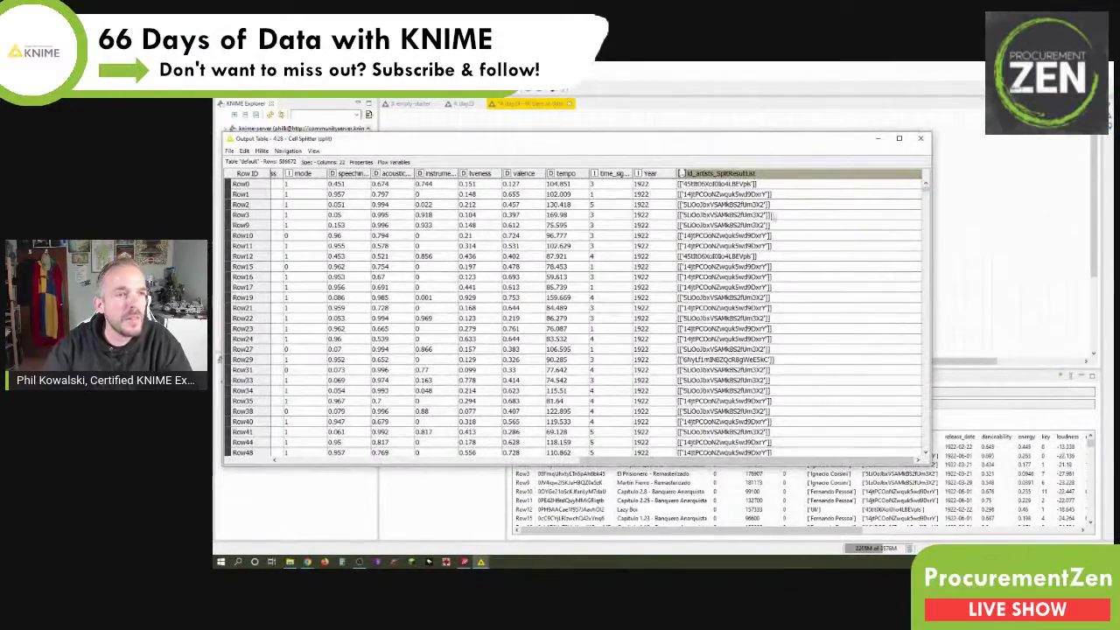
Look through id_artists_SplitResultList for a row with several artist IDs and select the list in Row1127
{"action": "scroll", "coordinate": [781, 269], "scroll_direction": "down", "scroll_amount": 20}
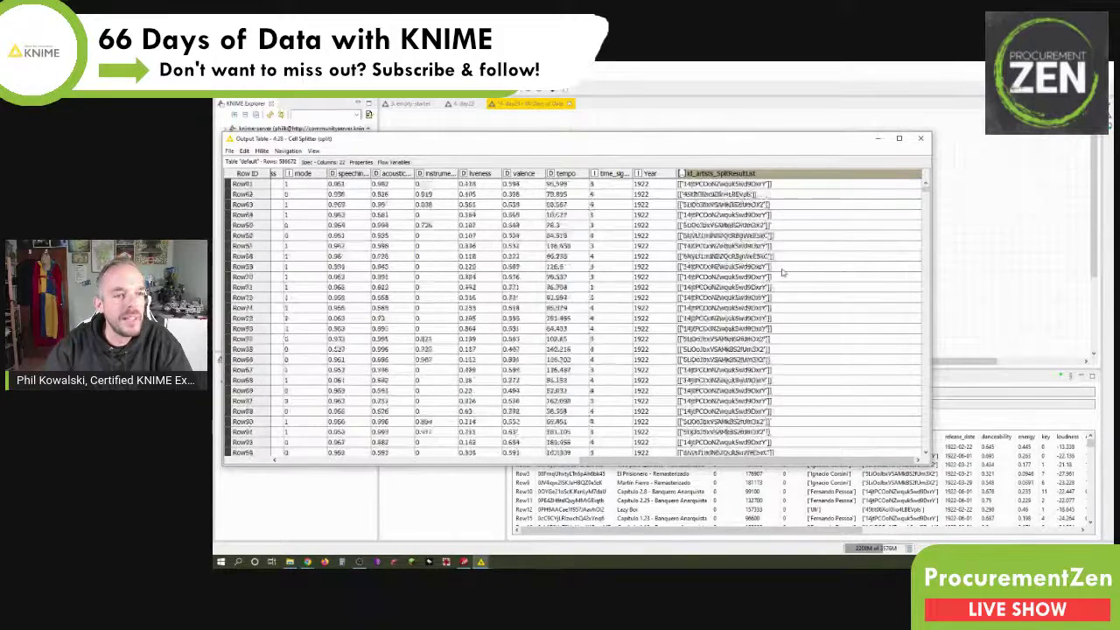
{"action": "scroll", "coordinate": [927, 442], "scroll_direction": "down", "scroll_amount": 20}
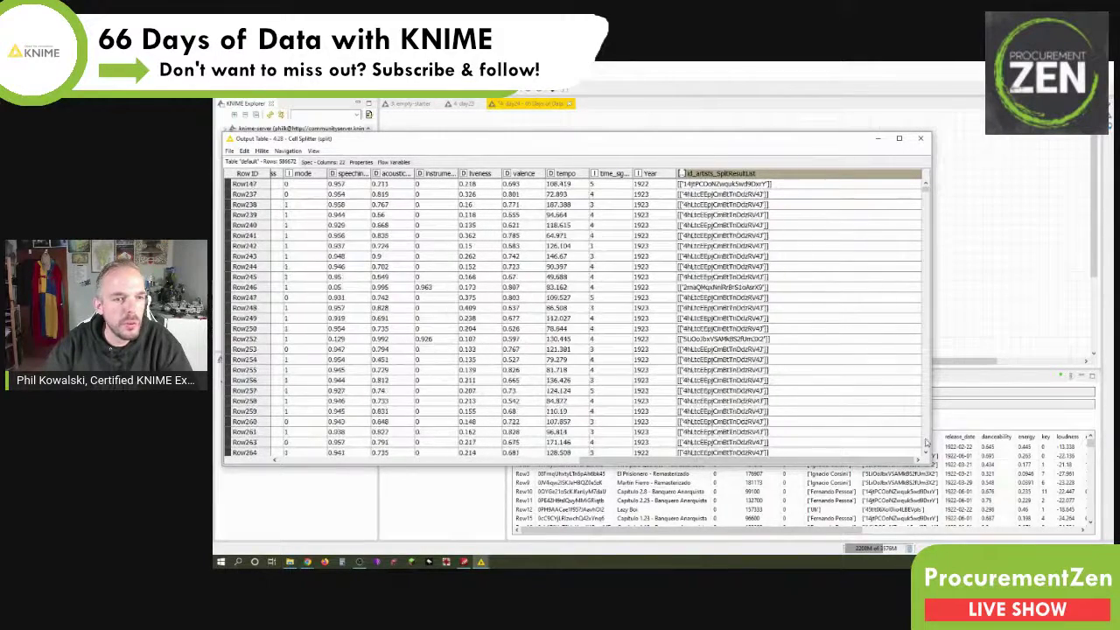
{"action": "scroll", "coordinate": [928, 442], "scroll_direction": "down", "scroll_amount": 20}
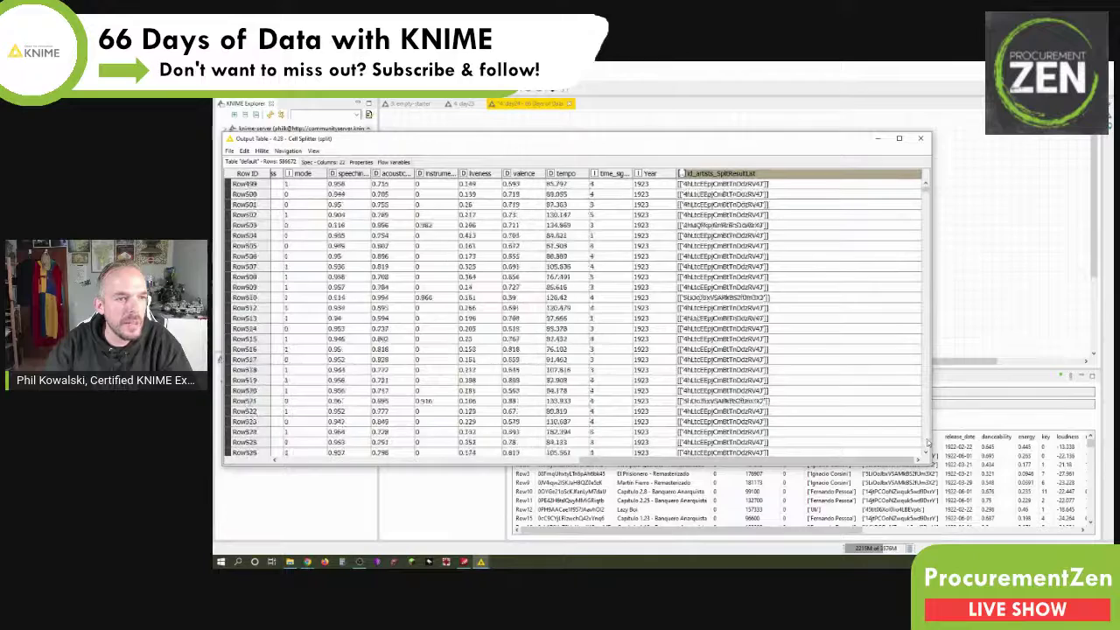
{"action": "scroll", "coordinate": [927, 442], "scroll_direction": "down", "scroll_amount": 20}
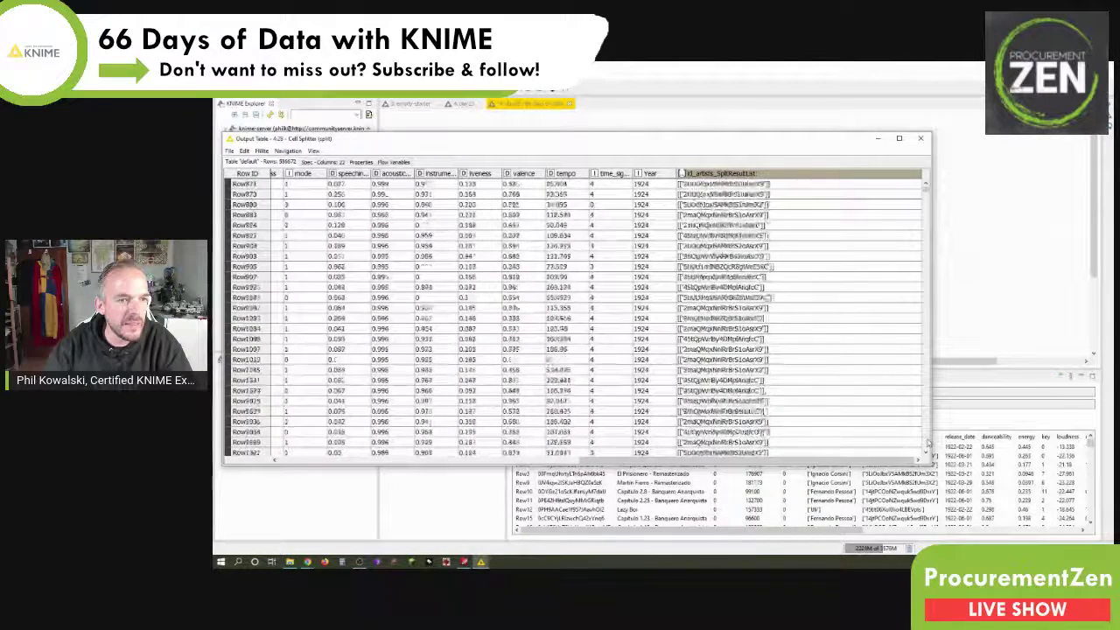
{"action": "left_click", "coordinate": [926, 184]}
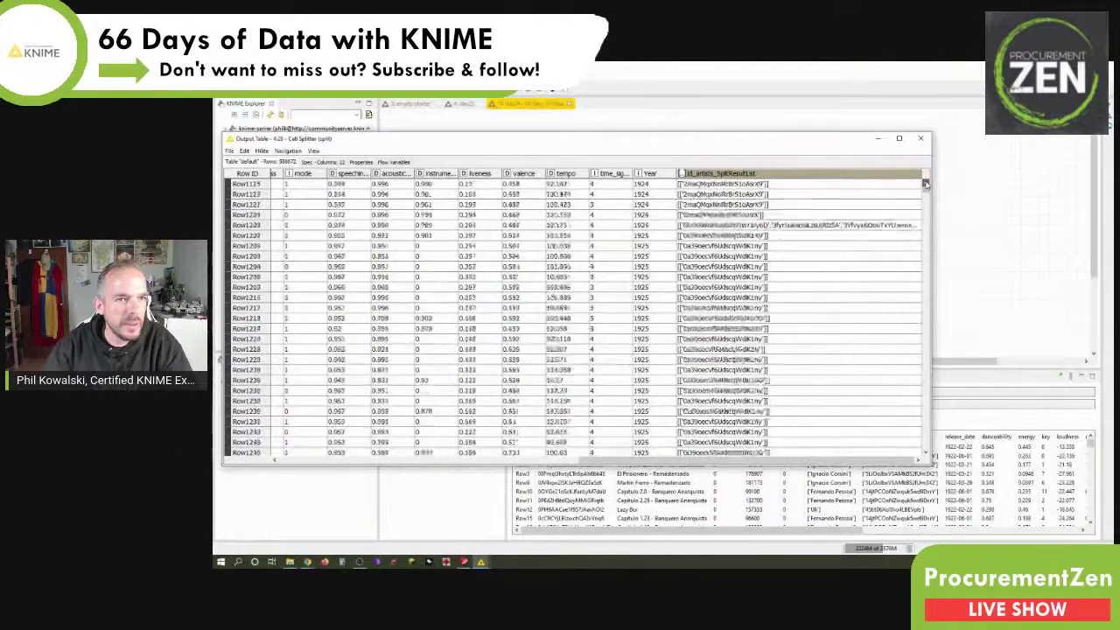
{"action": "scroll", "coordinate": [926, 184], "scroll_direction": "up", "scroll_amount": 5}
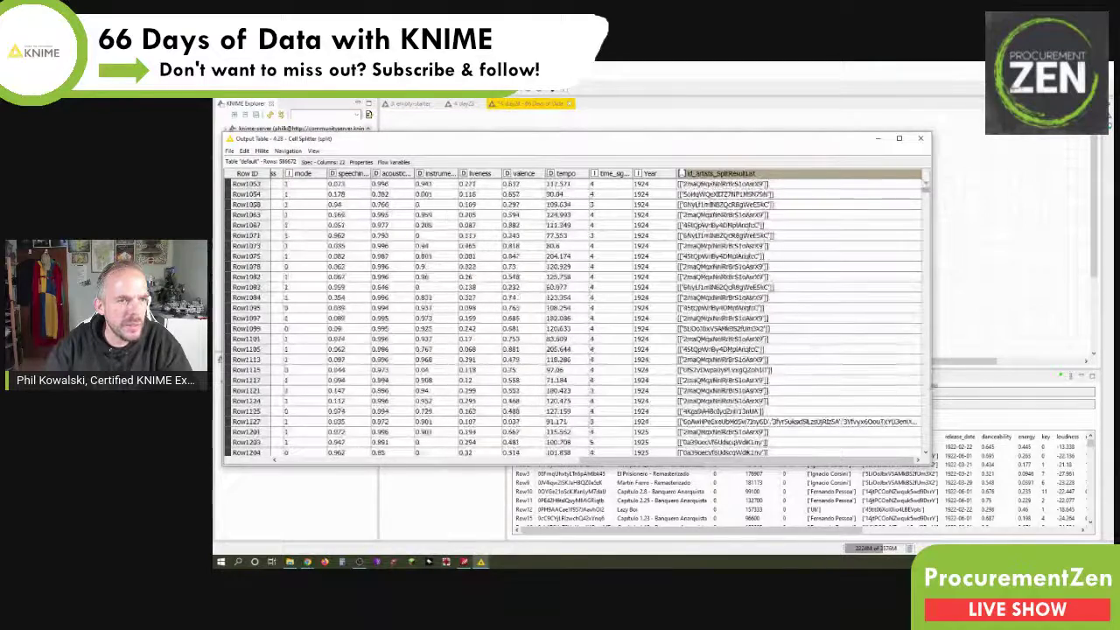
{"action": "left_click_drag", "start_coordinate": [931, 389], "coordinate": [1038, 389]}
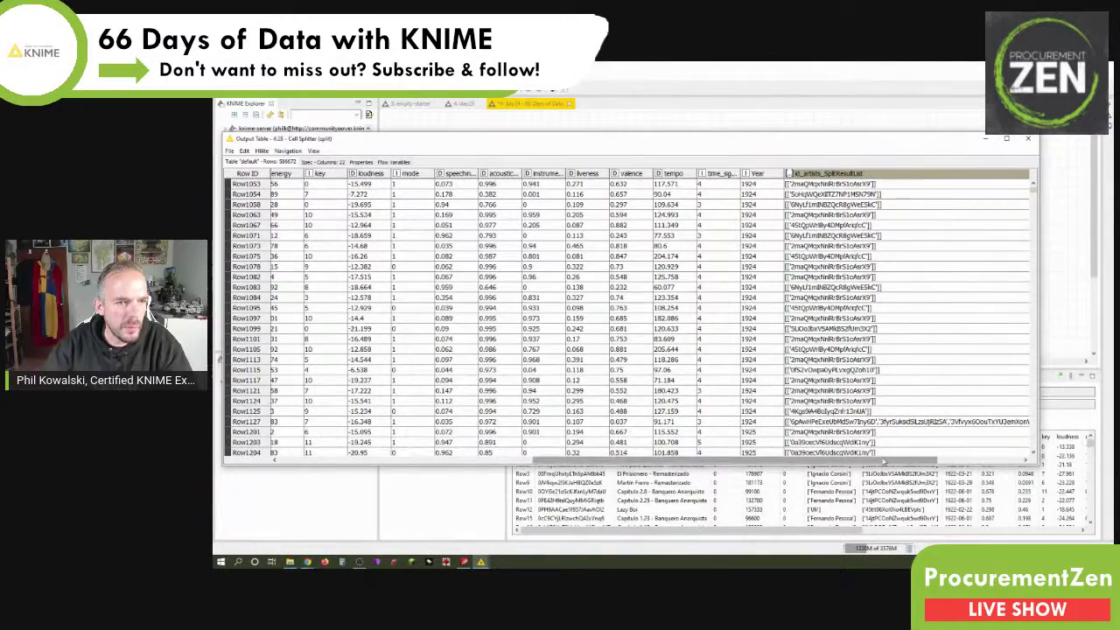
{"action": "left_click_drag", "start_coordinate": [884, 461], "coordinate": [982, 461]}
{"action": "left_click", "coordinate": [814, 426]}
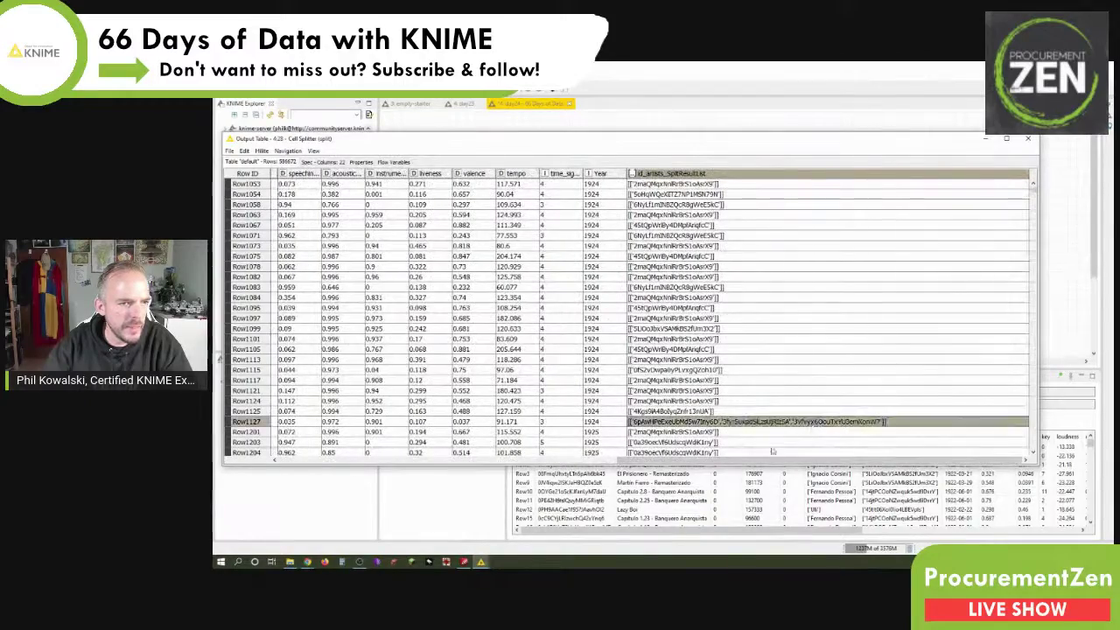
Widen the artists column to compare Row1127's artists with its split ID list, and close the output table
{"action": "left_click_drag", "start_coordinate": [746, 461], "coordinate": [350, 477]}
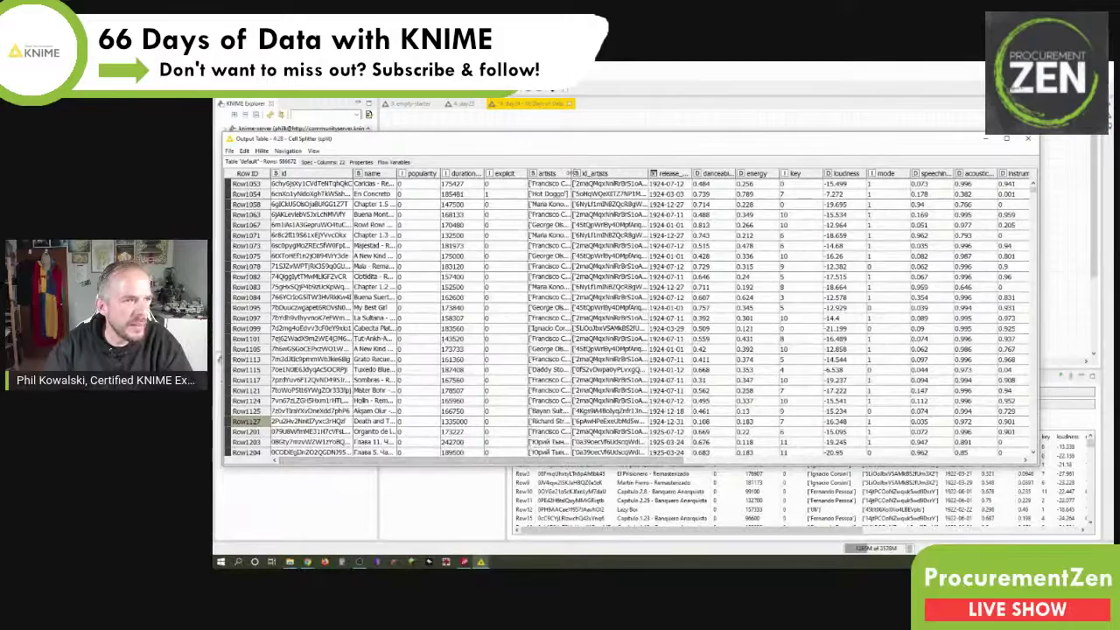
{"action": "left_click_drag", "start_coordinate": [574, 173], "coordinate": [727, 174]}
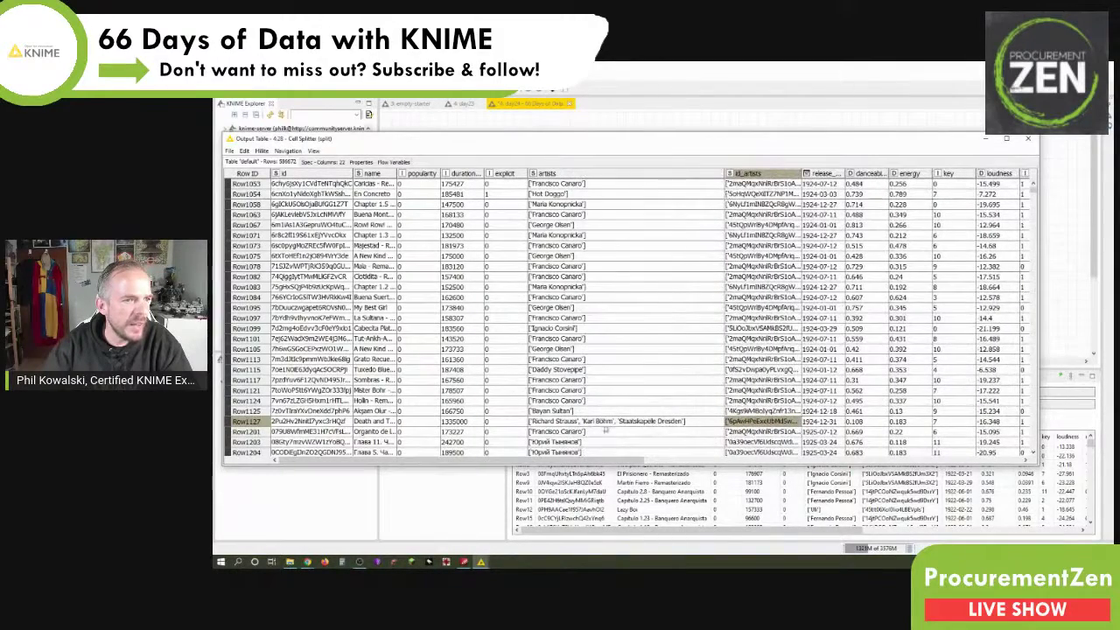
{"action": "left_click_drag", "start_coordinate": [601, 459], "coordinate": [663, 449]}
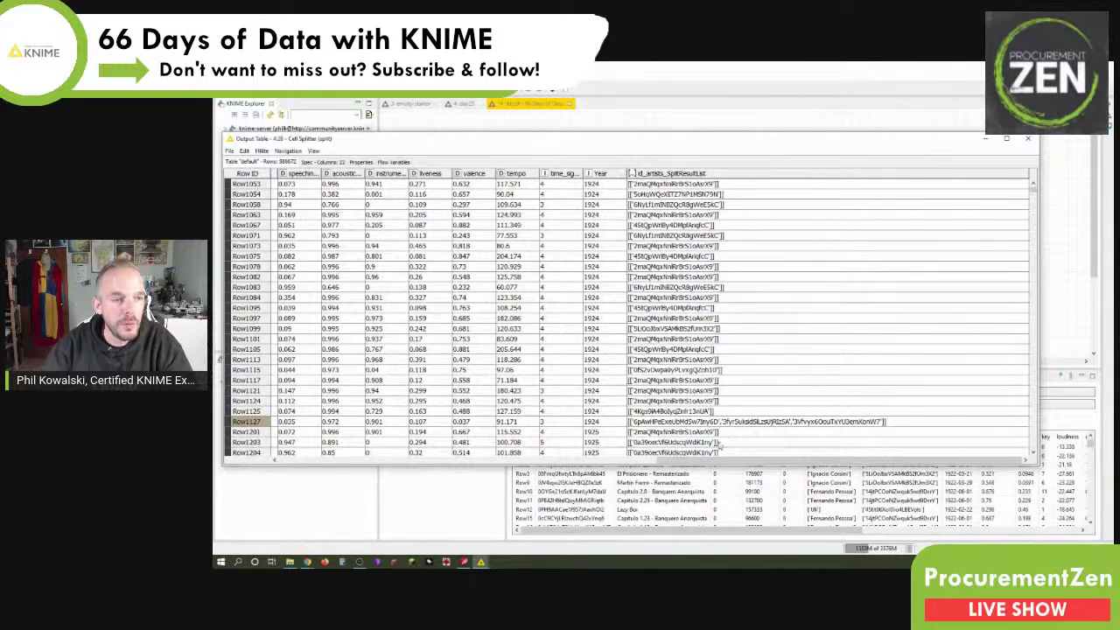
{"action": "left_click_drag", "start_coordinate": [717, 459], "coordinate": [481, 481]}
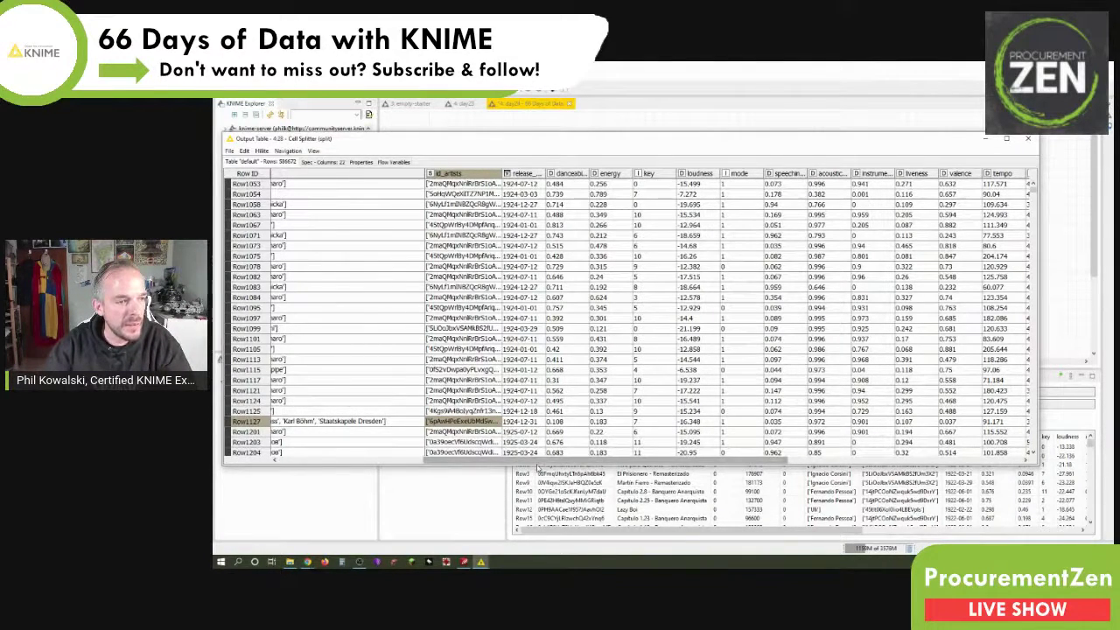
{"action": "left_click", "coordinate": [823, 459]}
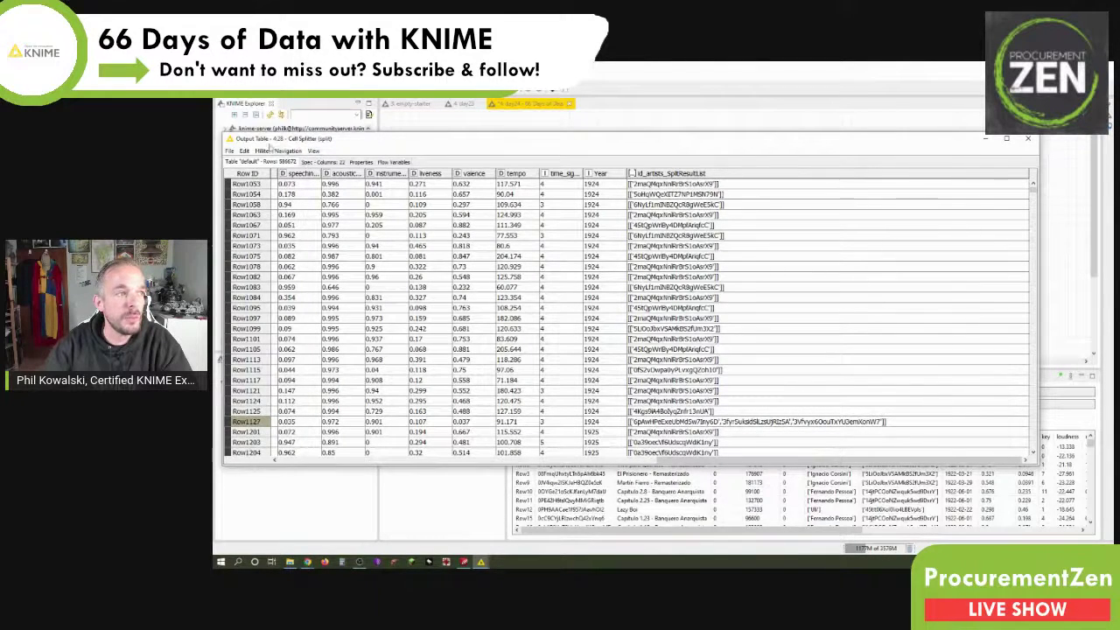
{"action": "left_click", "coordinate": [1027, 139]}
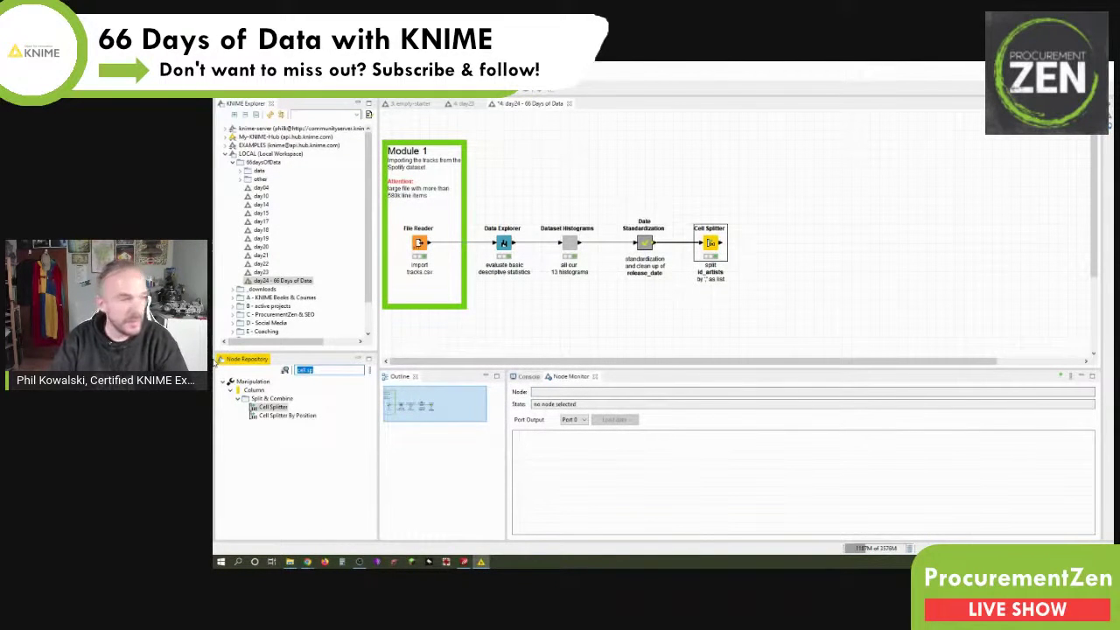
Find the Ungroup node with the search "ungroup" and add it after the Cell Splitter, spaced evenly with the other nodes
{"action": "type", "text": "ungro"}
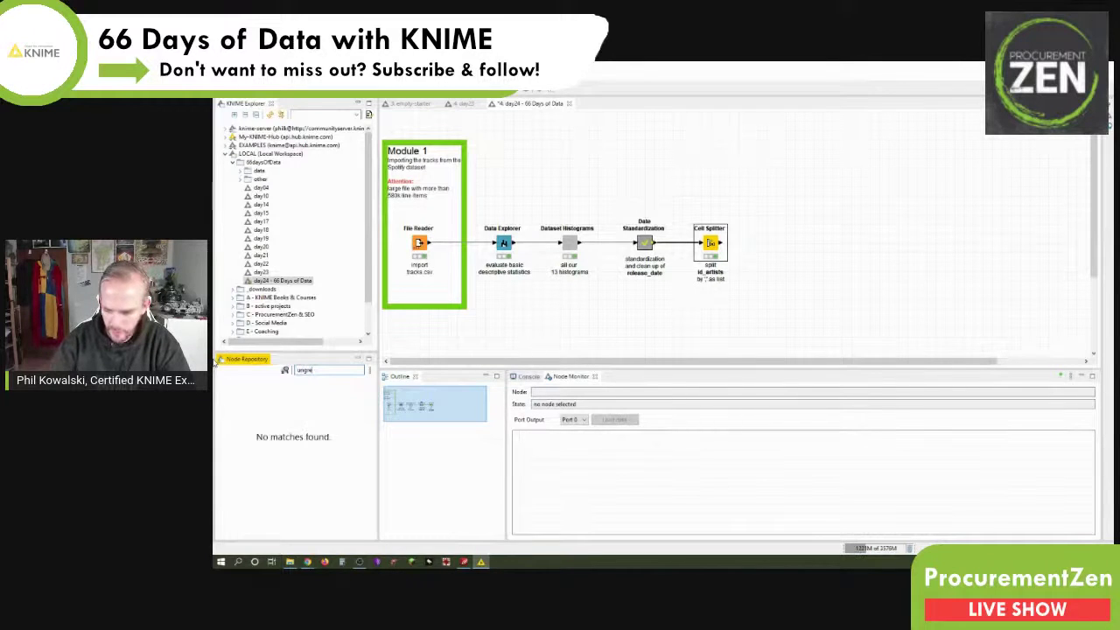
{"action": "type", "text": "up"}
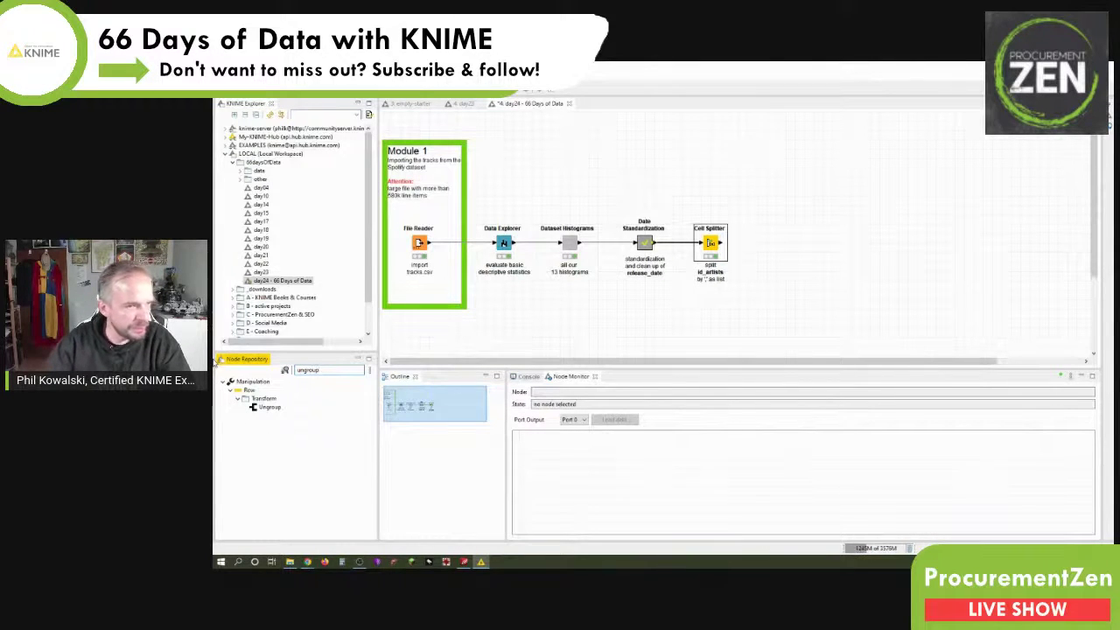
{"action": "double_click", "coordinate": [267, 407]}
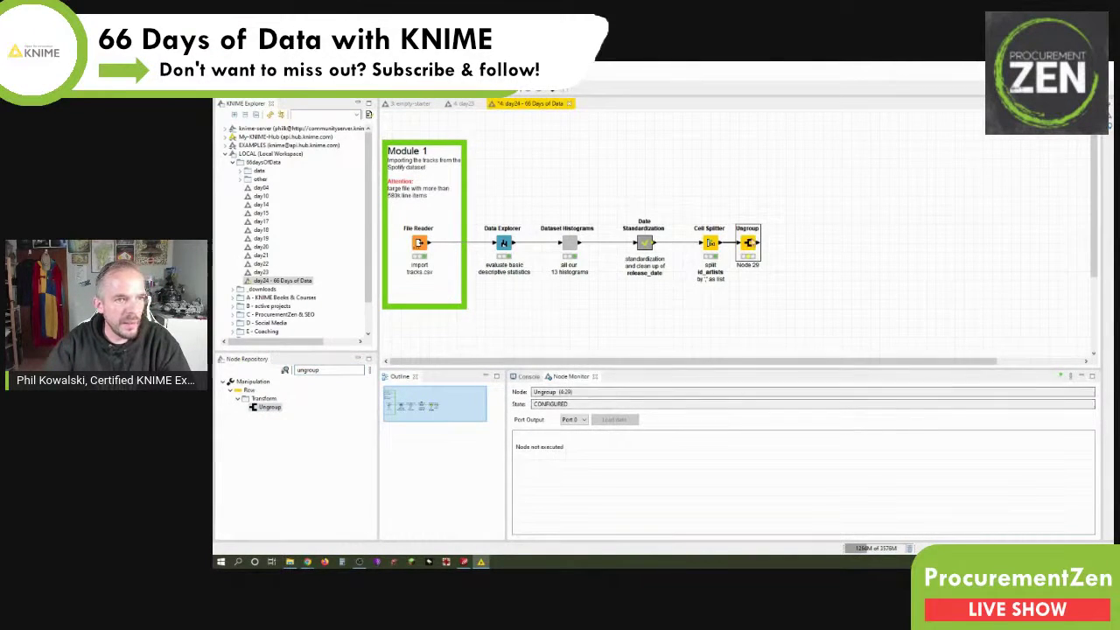
{"action": "left_click_drag", "start_coordinate": [749, 245], "coordinate": [777, 247]}
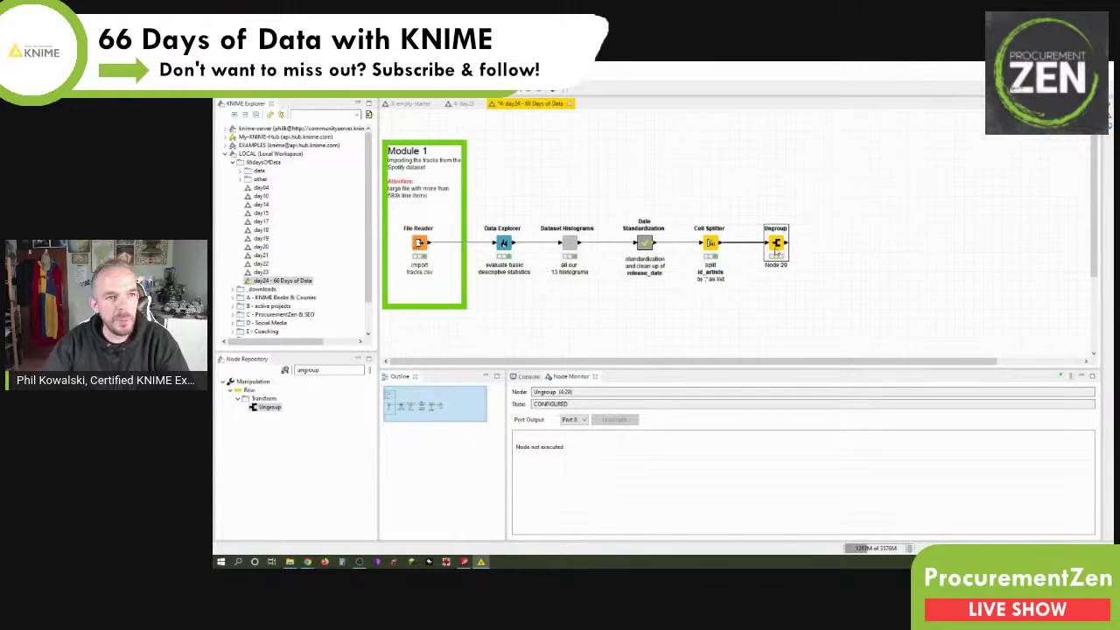
Configure the Ungroup node with id_artists_SplitResultList as the included collection column, and check the Cell Splitter's output preview
{"action": "double_click", "coordinate": [776, 247]}
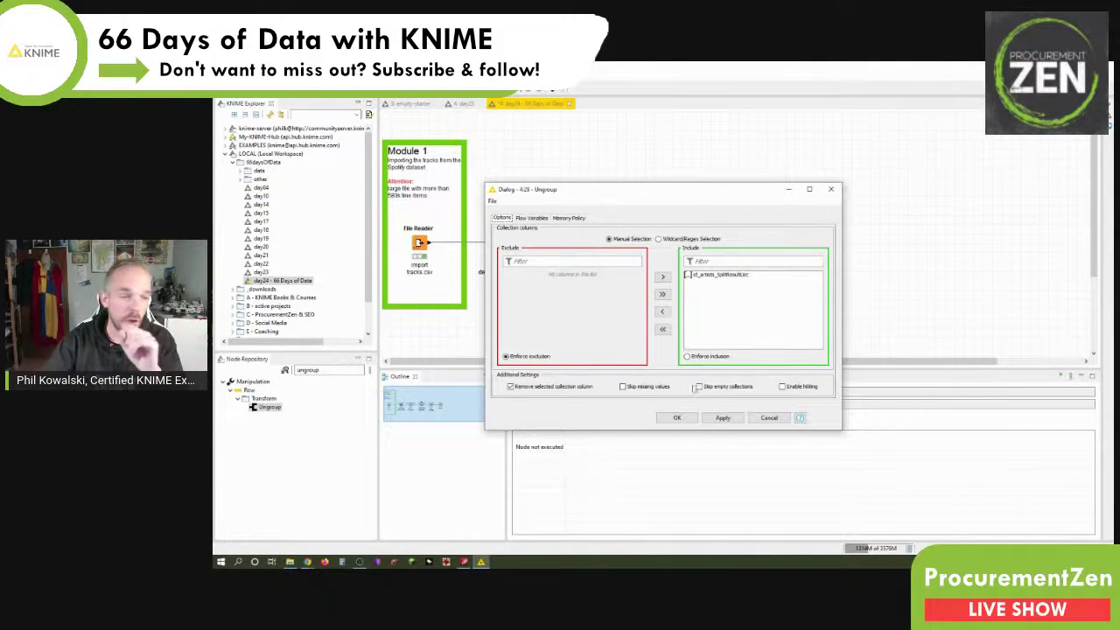
{"action": "left_click", "coordinate": [676, 419]}
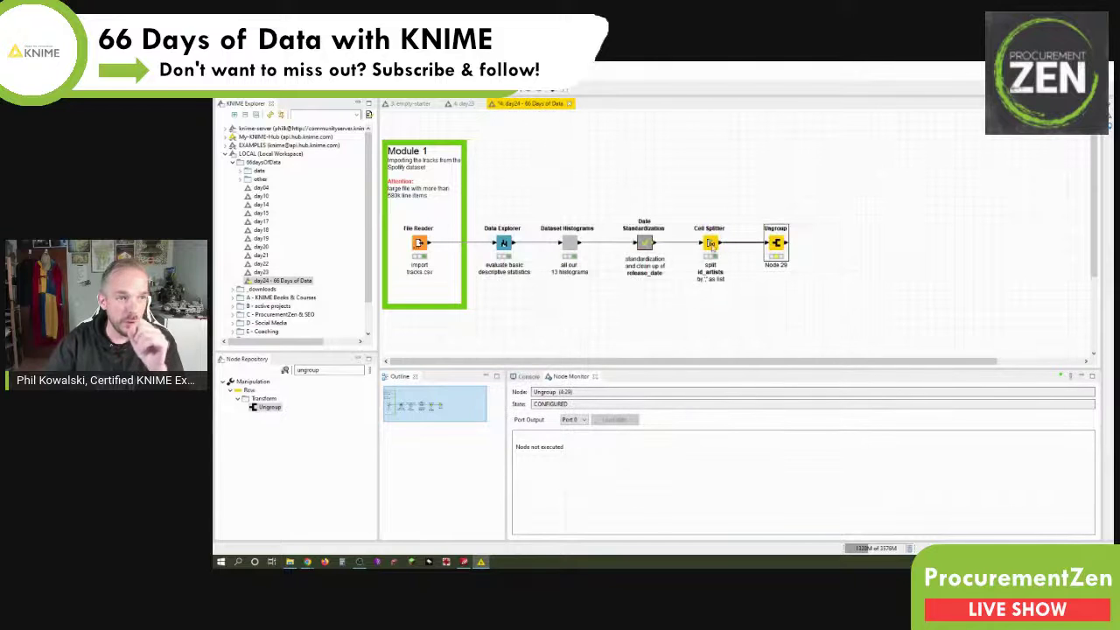
{"action": "left_click", "coordinate": [711, 246]}
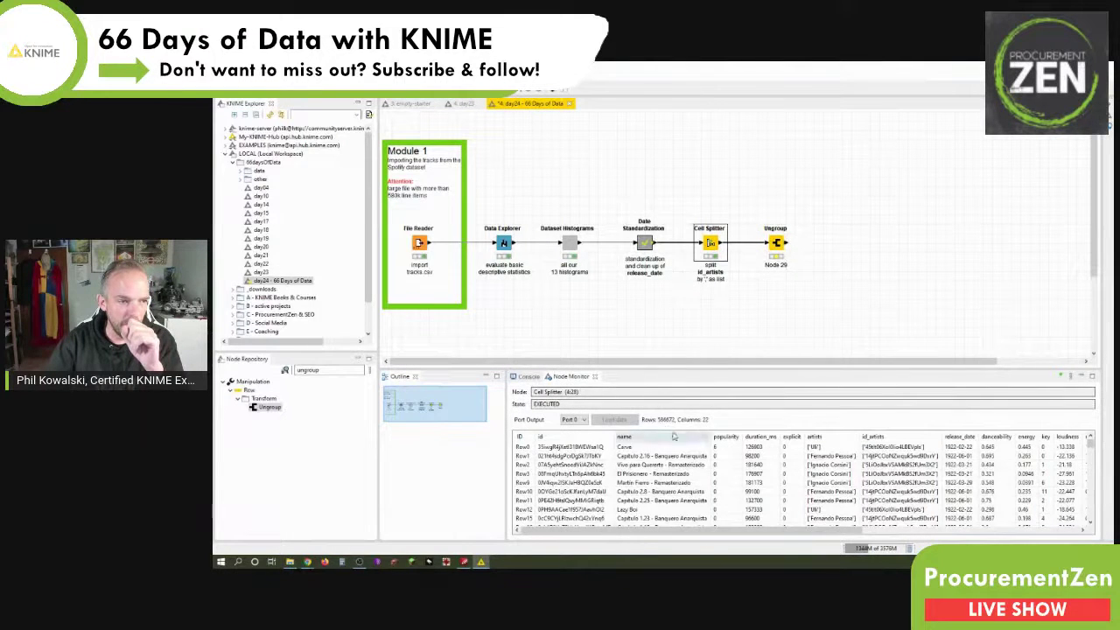
Label the Ungroup node "ungroup id_artists_SplitResultList" on two lines, with the column name in bold
{"action": "left_click", "coordinate": [776, 243]}
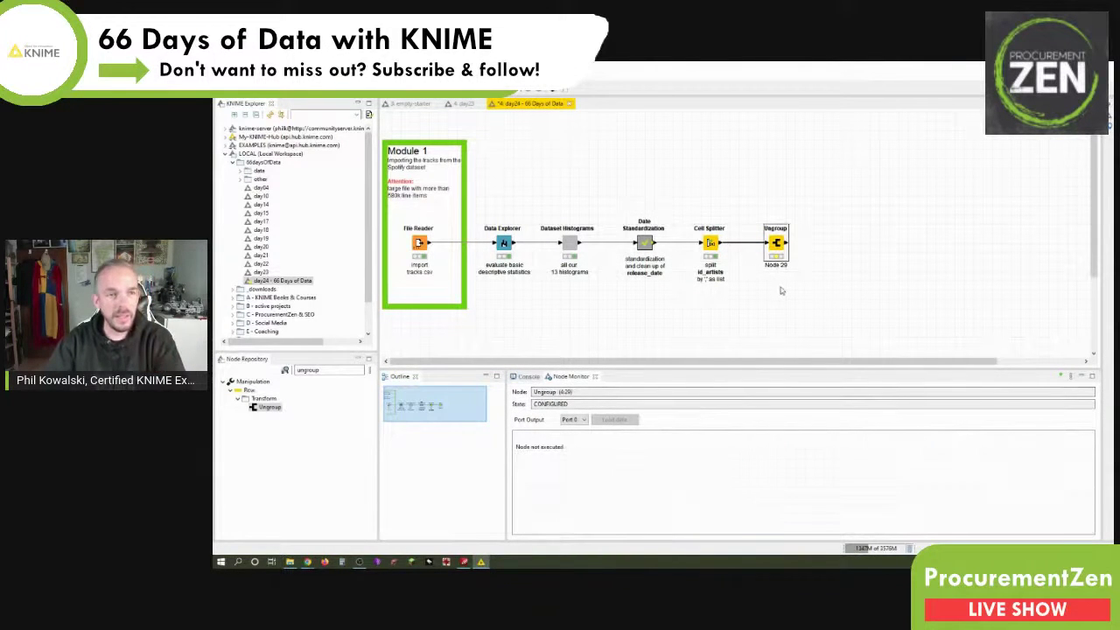
{"action": "key", "text": "F2"}
{"action": "type", "text": "ungro"}
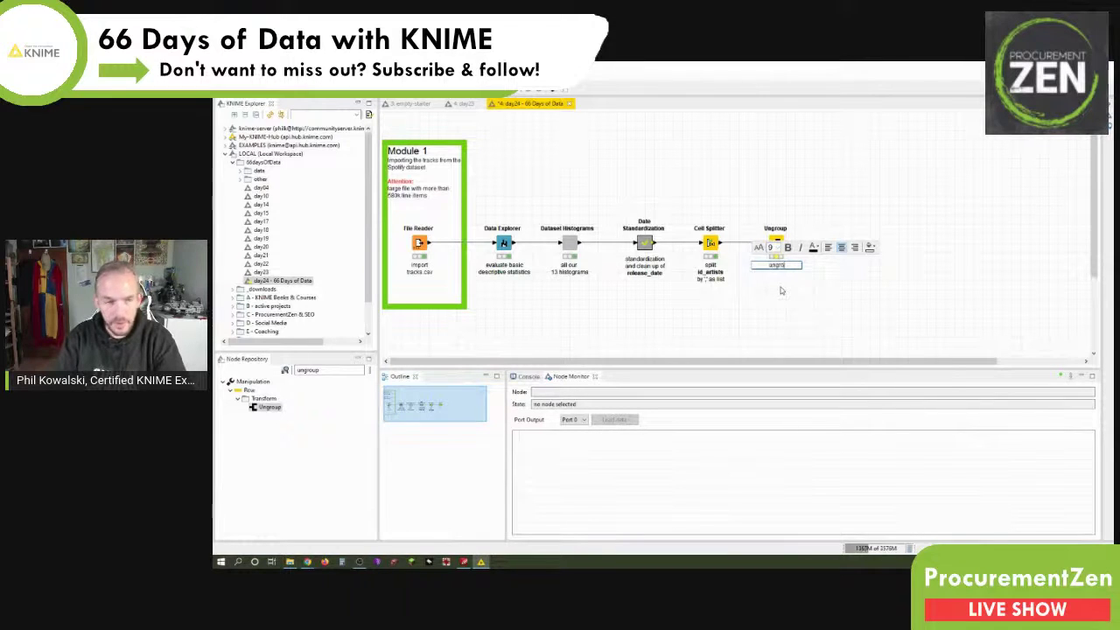
{"action": "type", "text": "up"}
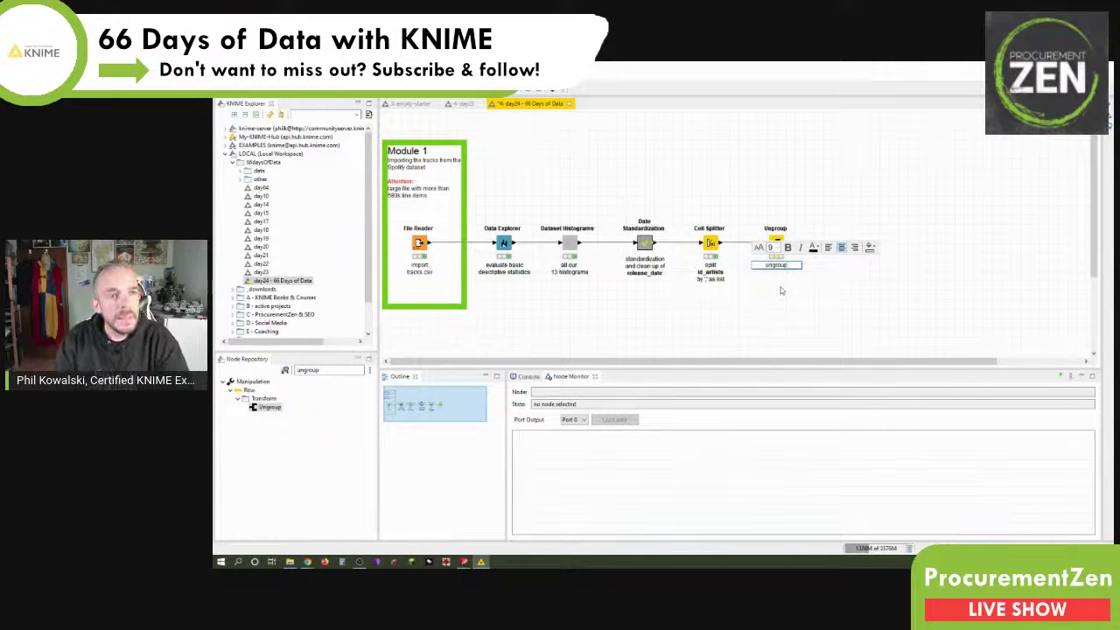
{"action": "key", "text": "Return"}
{"action": "type", "text": "id"}
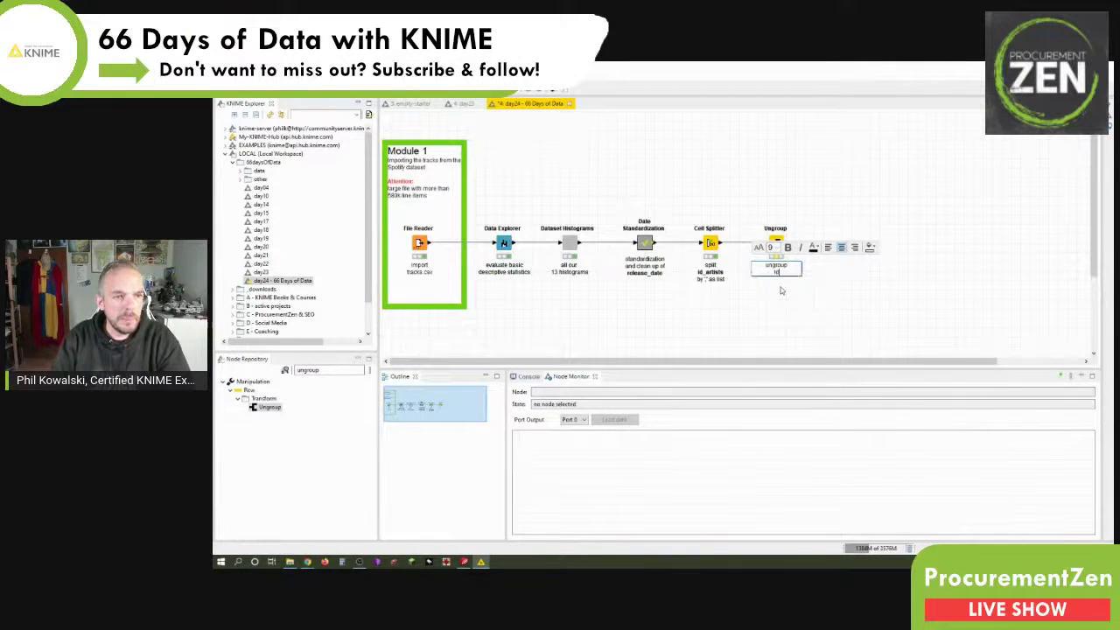
{"action": "type", "text": "_artists"}
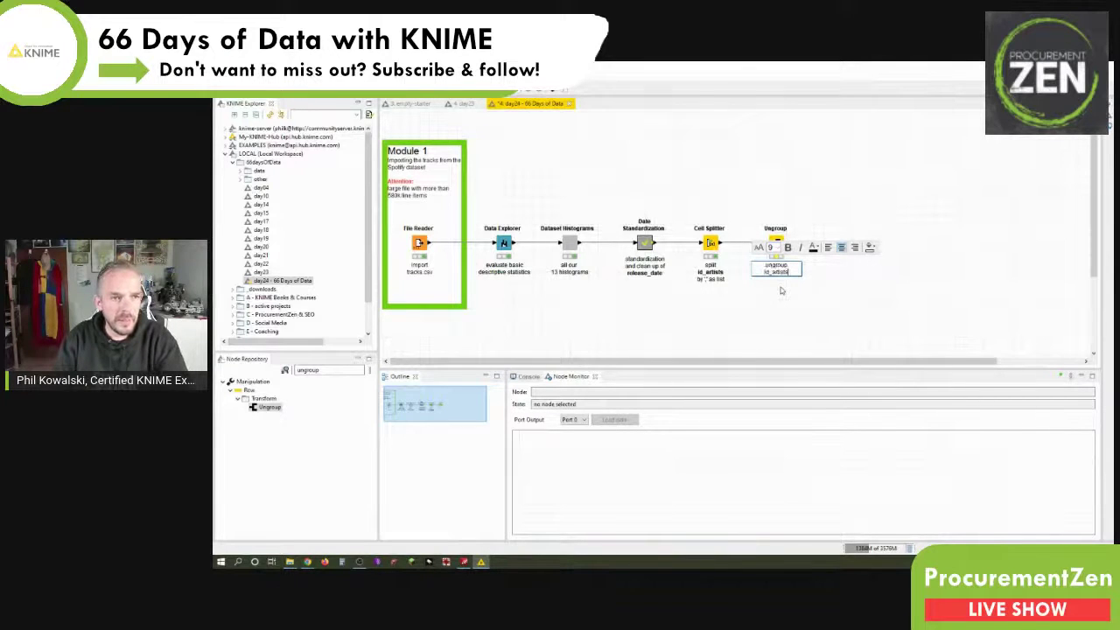
{"action": "type", "text": "_Spotify"}
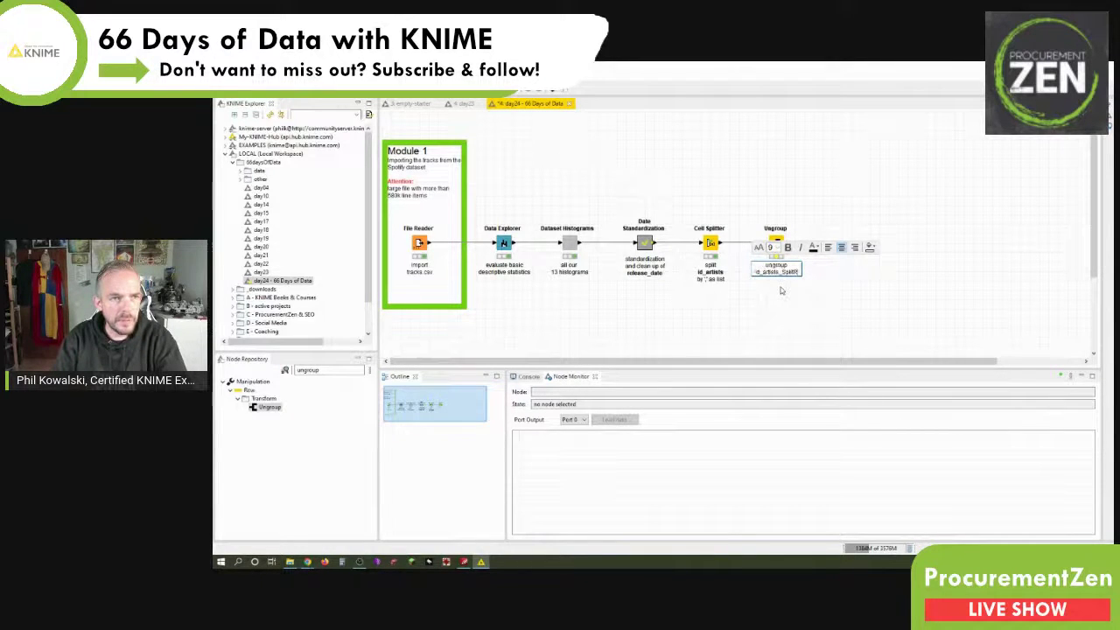
{"action": "type", "text": "ultList"}
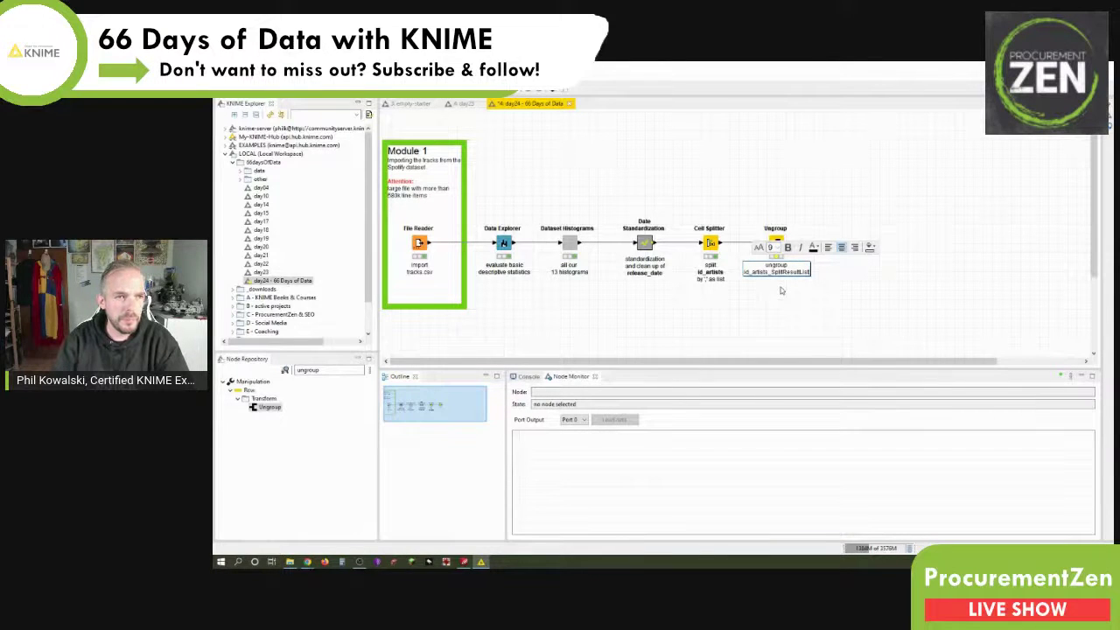
{"action": "key", "text": "shift+Home"}
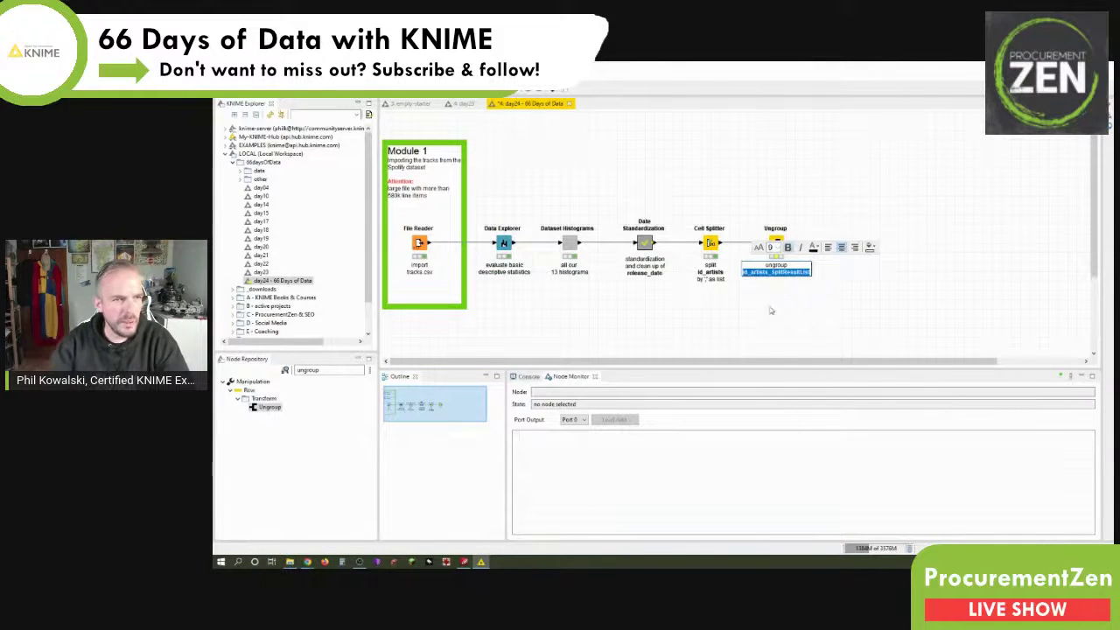
{"action": "left_click", "coordinate": [771, 309]}
Check the column name id_artists_SplitResultList in the Cell Splitter's output preview and execute the Ungroup node
{"action": "left_click", "coordinate": [711, 245]}
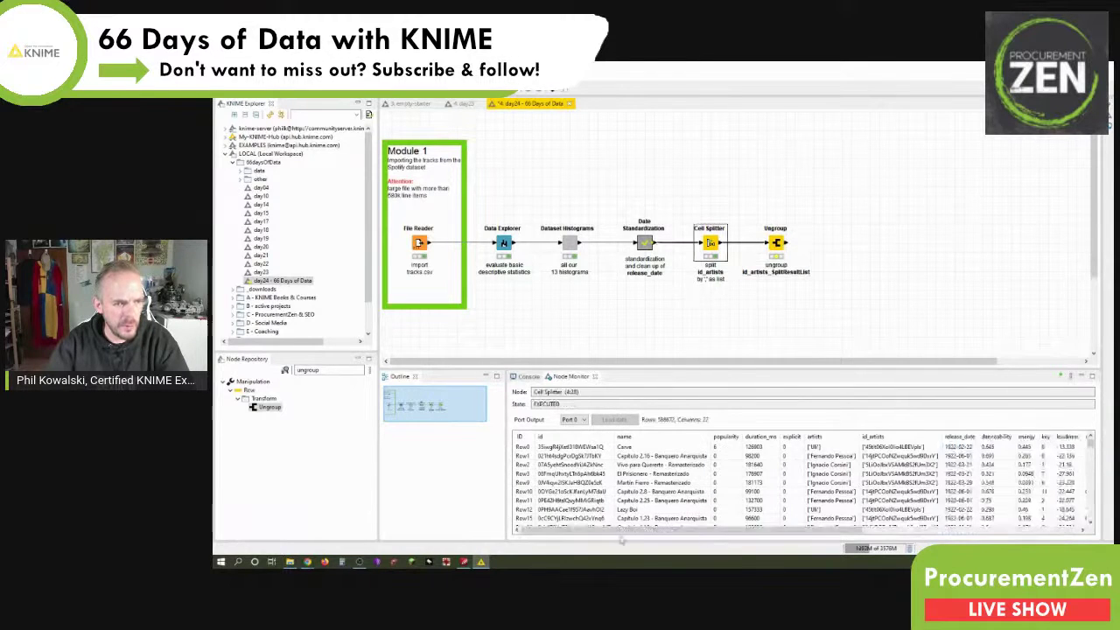
{"action": "left_click_drag", "start_coordinate": [621, 538], "coordinate": [908, 535]}
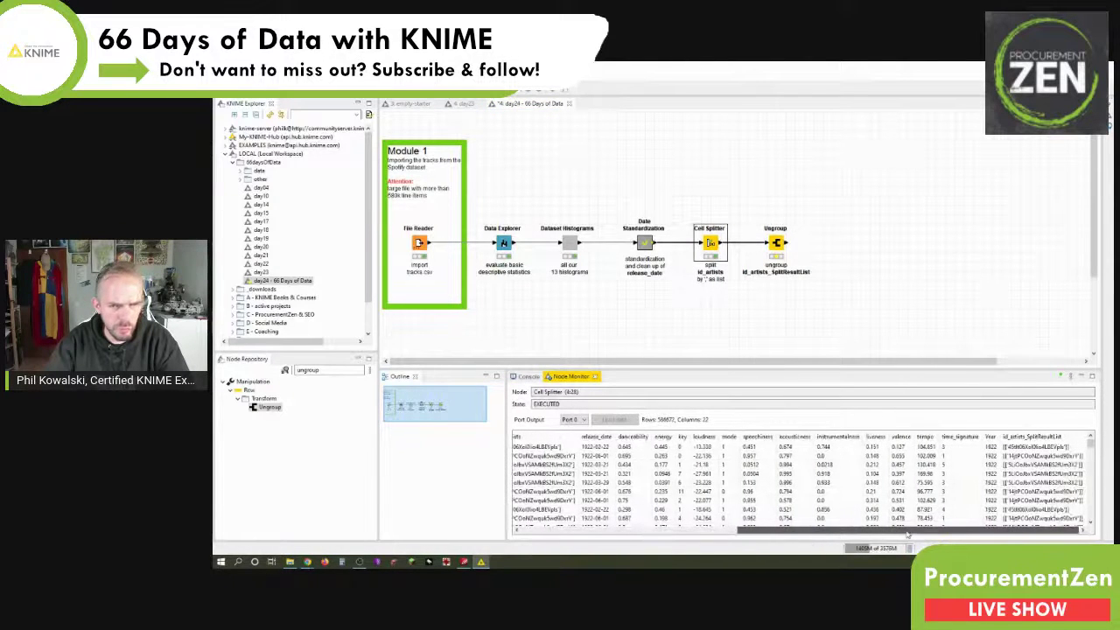
{"action": "left_click_drag", "start_coordinate": [762, 535], "coordinate": [537, 535]}
{"action": "right_click", "coordinate": [776, 243]}
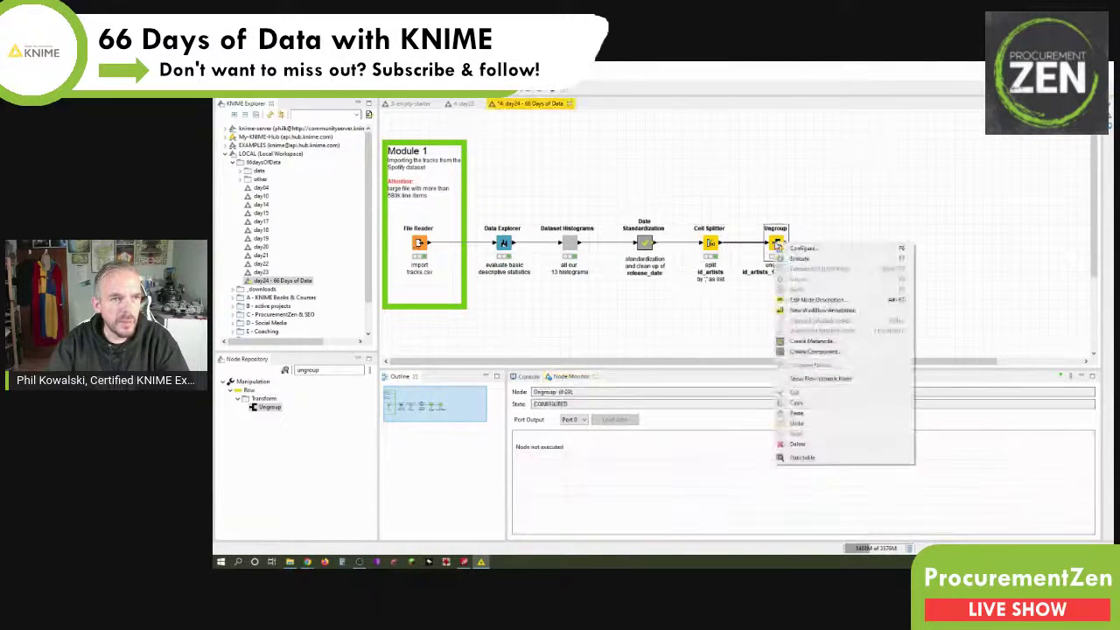
{"action": "left_click", "coordinate": [796, 258]}
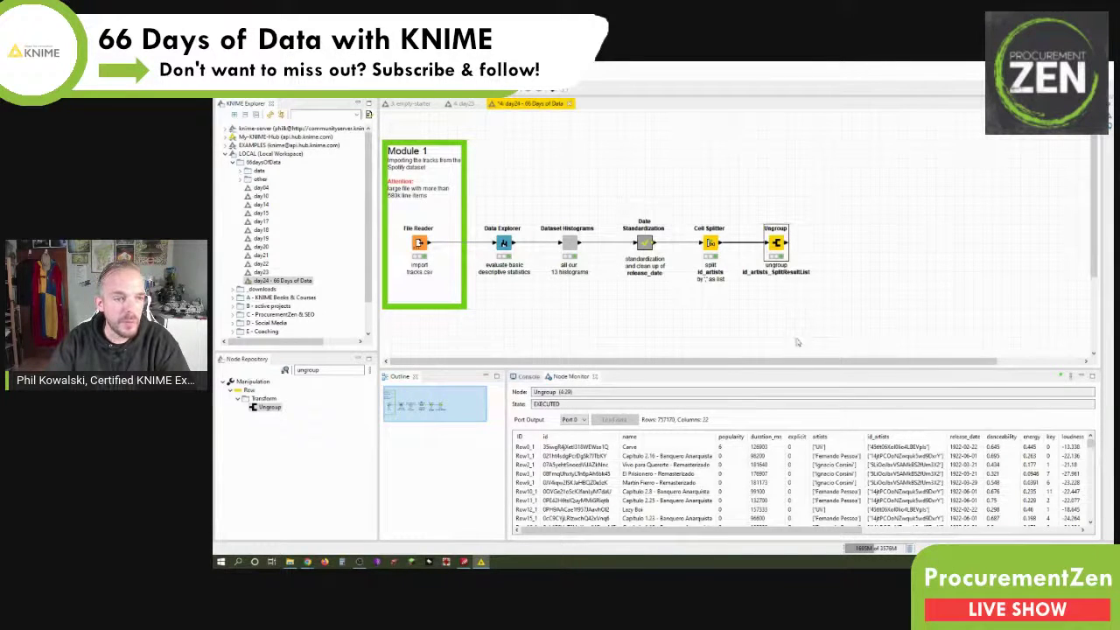
Open the Cell Splitter's output table, look up the row ID of the multi-artist row, and close the table
{"action": "left_click", "coordinate": [717, 253]}
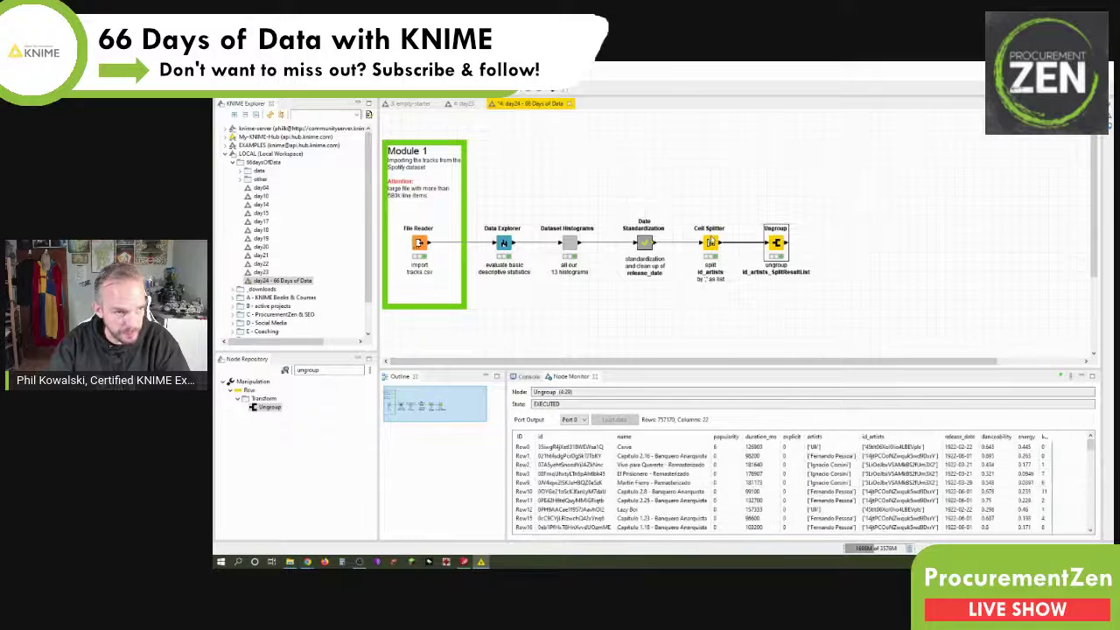
{"action": "right_click", "coordinate": [714, 243]}
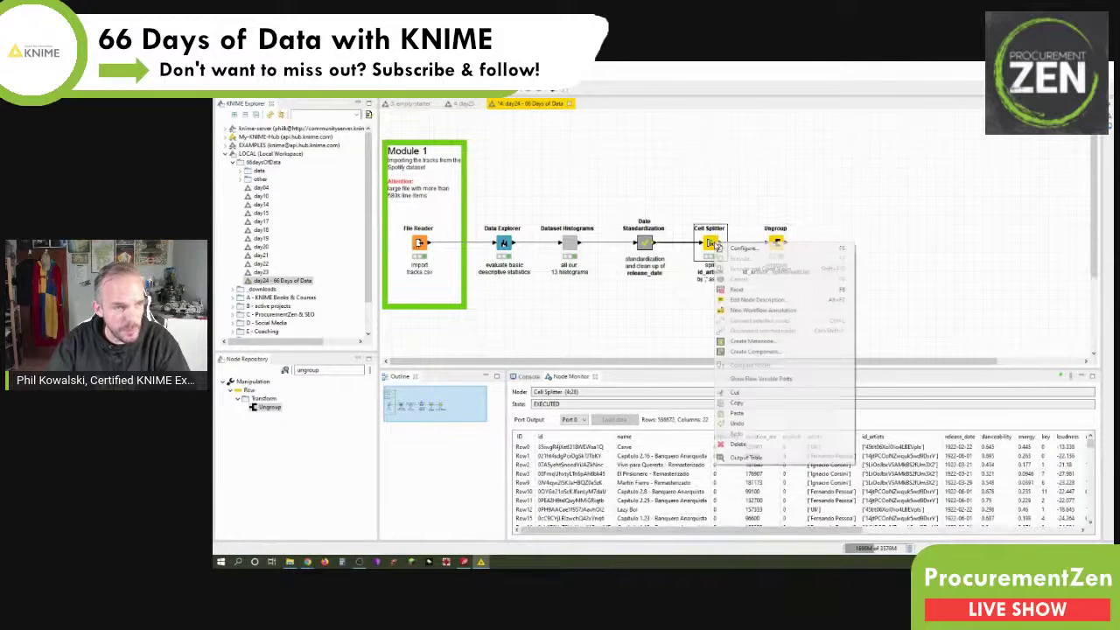
{"action": "left_click", "coordinate": [743, 459]}
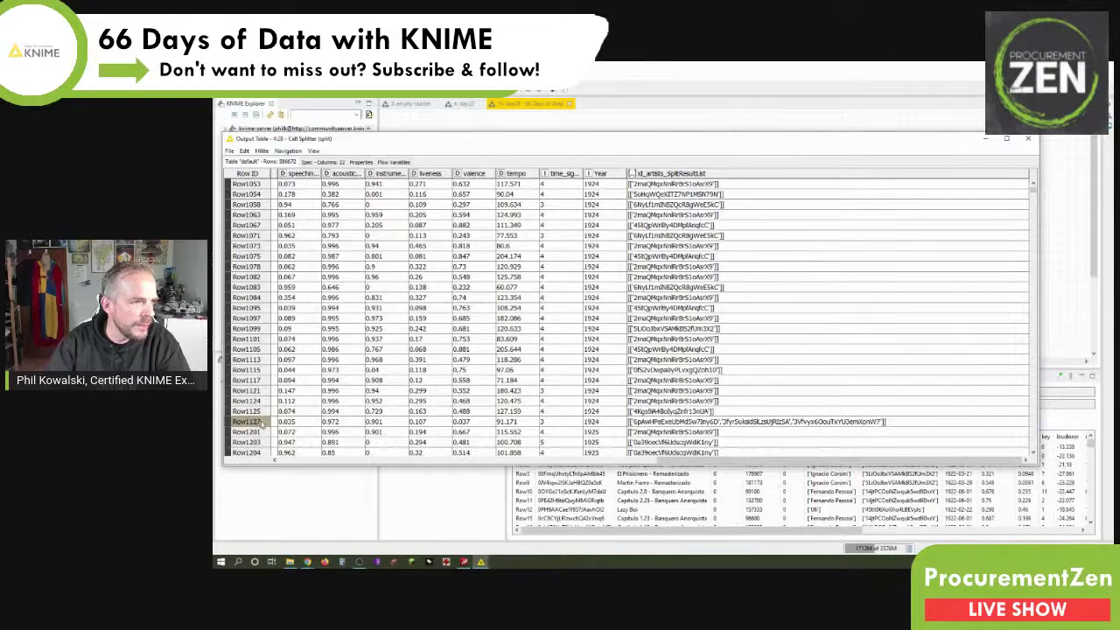
{"action": "left_click", "coordinate": [1027, 138]}
Open the Ungroup node's output table, widen its window and show id_artists_SplitResultList at full width
{"action": "left_click", "coordinate": [777, 243]}
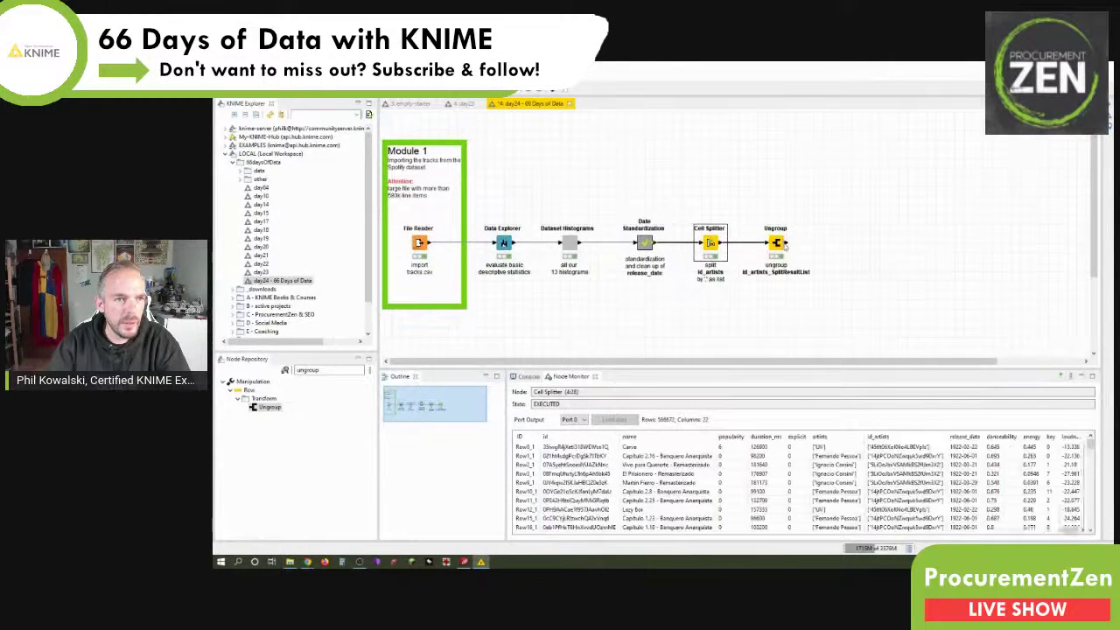
{"action": "right_click", "coordinate": [779, 243]}
{"action": "left_click", "coordinate": [811, 455]}
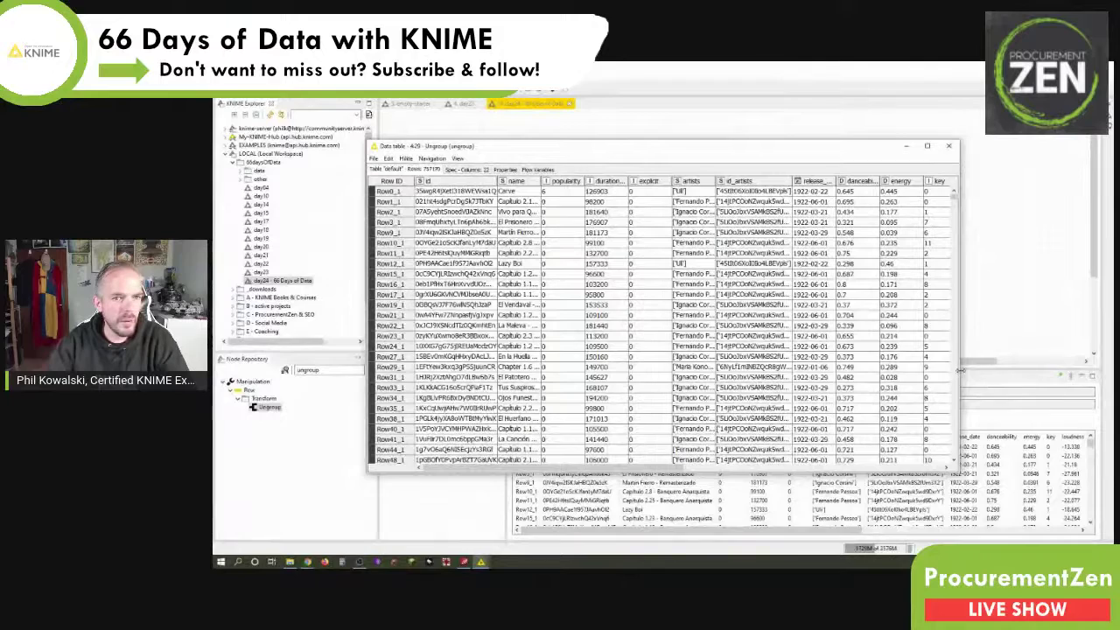
{"action": "left_click_drag", "start_coordinate": [959, 370], "coordinate": [1066, 368]}
{"action": "left_click_drag", "start_coordinate": [610, 469], "coordinate": [985, 472]}
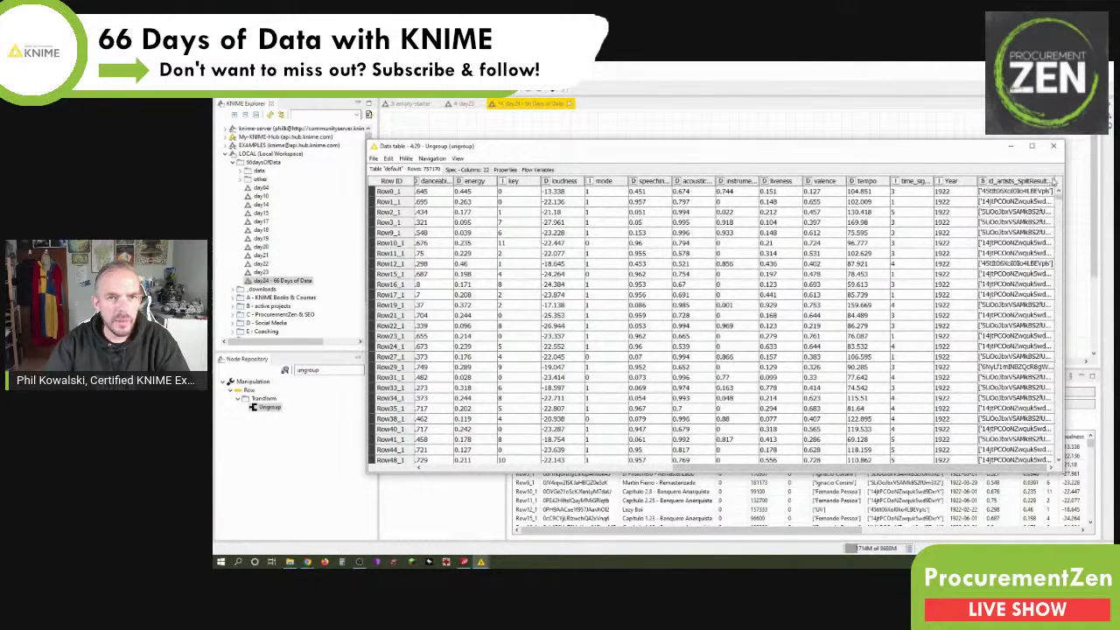
{"action": "left_click", "coordinate": [1058, 181]}
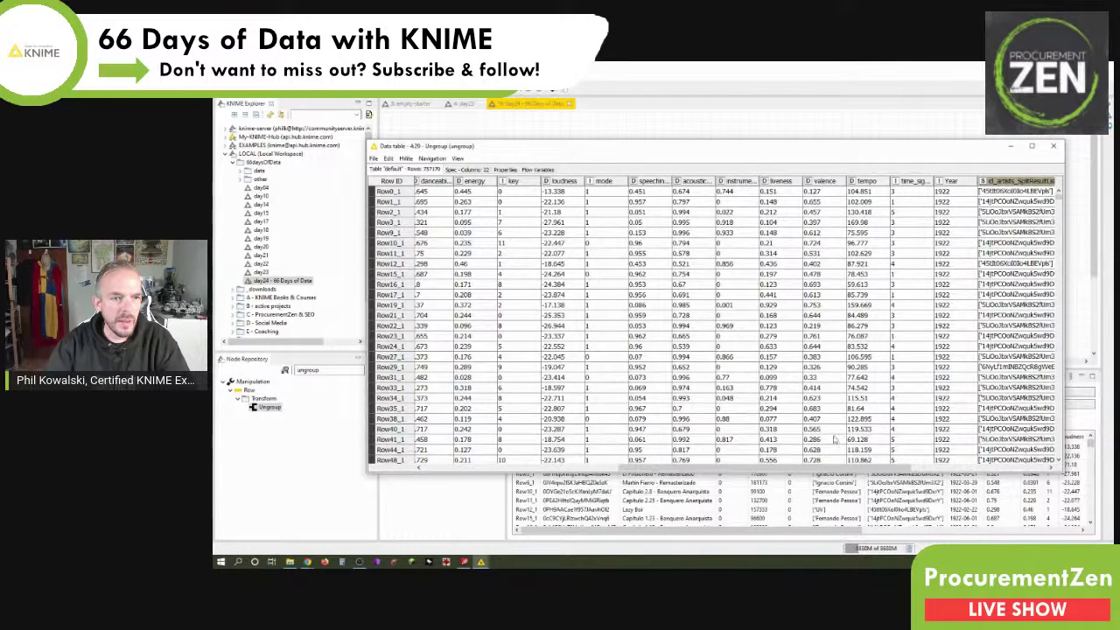
{"action": "left_click_drag", "start_coordinate": [836, 466], "coordinate": [976, 467]}
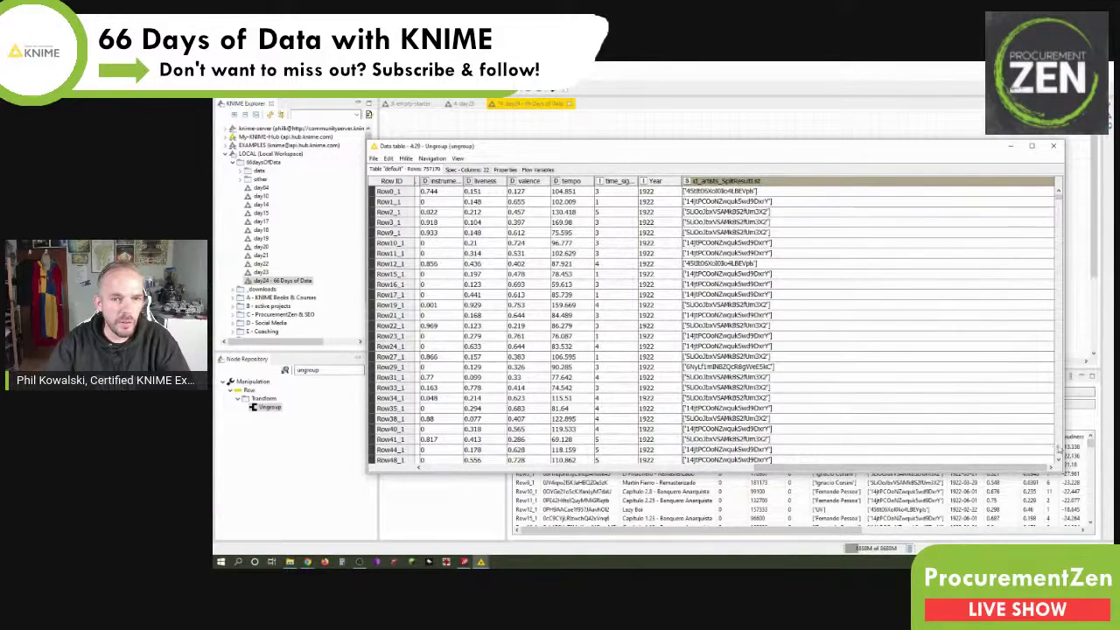
Look through the ungrouped table for the rows that come from Row1127
{"action": "scroll", "coordinate": [1058, 449], "scroll_direction": "down", "scroll_amount": 20}
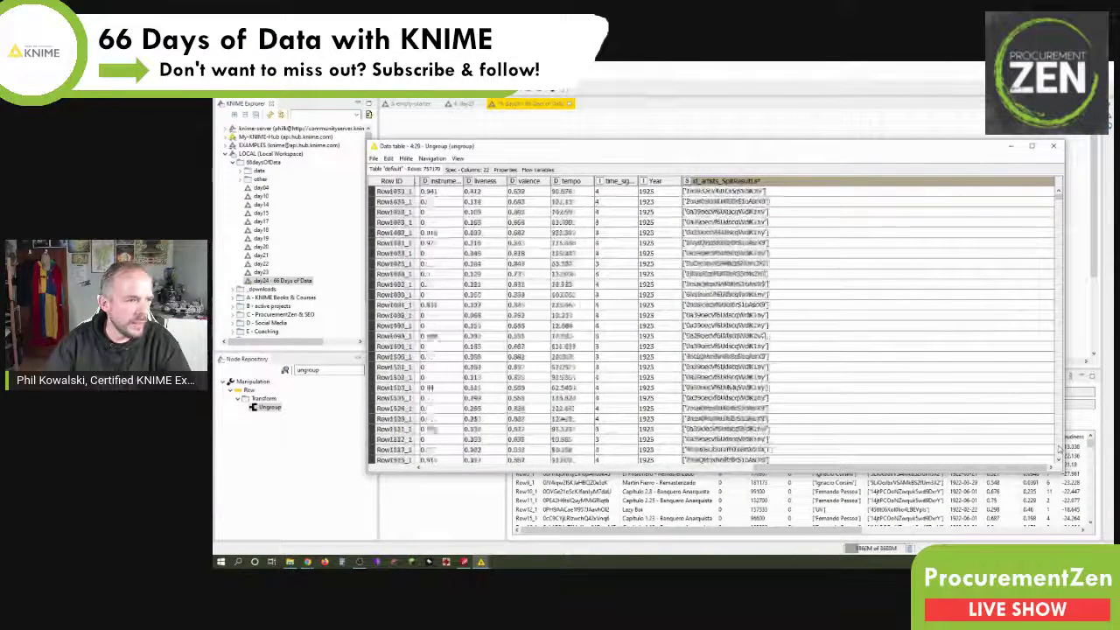
{"action": "scroll", "coordinate": [1058, 449], "scroll_direction": "down", "scroll_amount": 3}
{"action": "left_click", "coordinate": [1058, 191]}
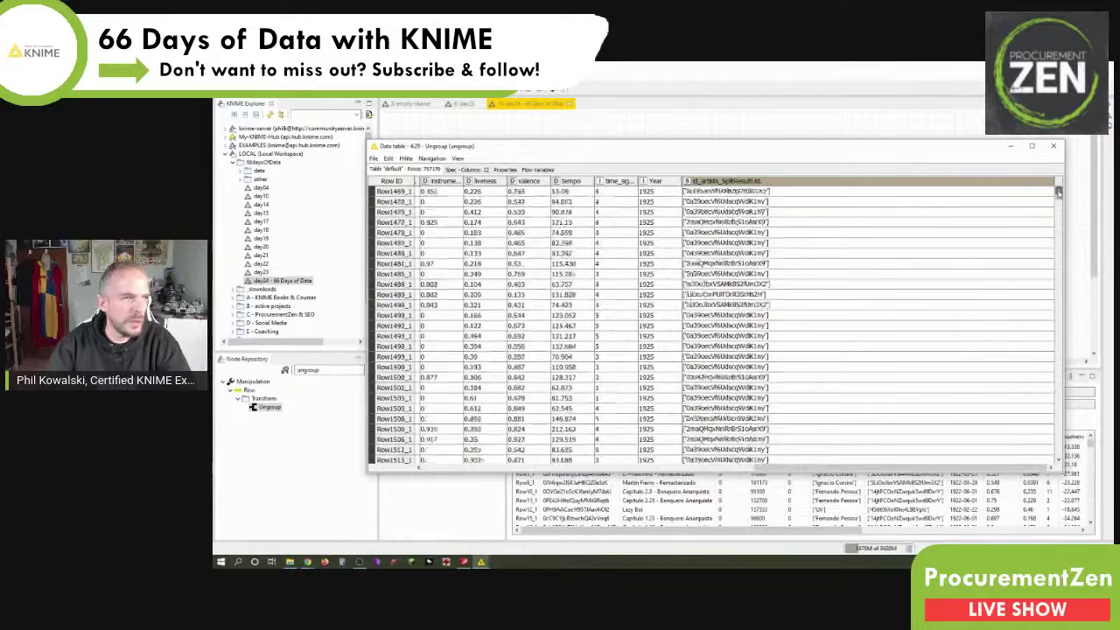
{"action": "scroll", "coordinate": [1058, 192], "scroll_direction": "up", "scroll_amount": 10}
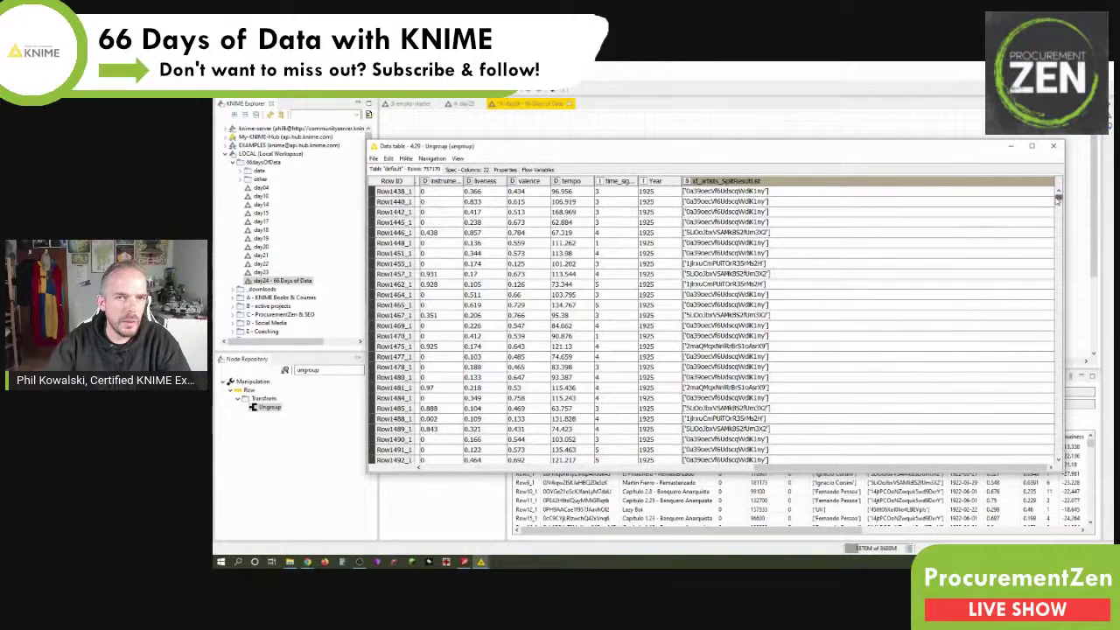
{"action": "left_click_drag", "start_coordinate": [1058, 200], "coordinate": [1058, 189]}
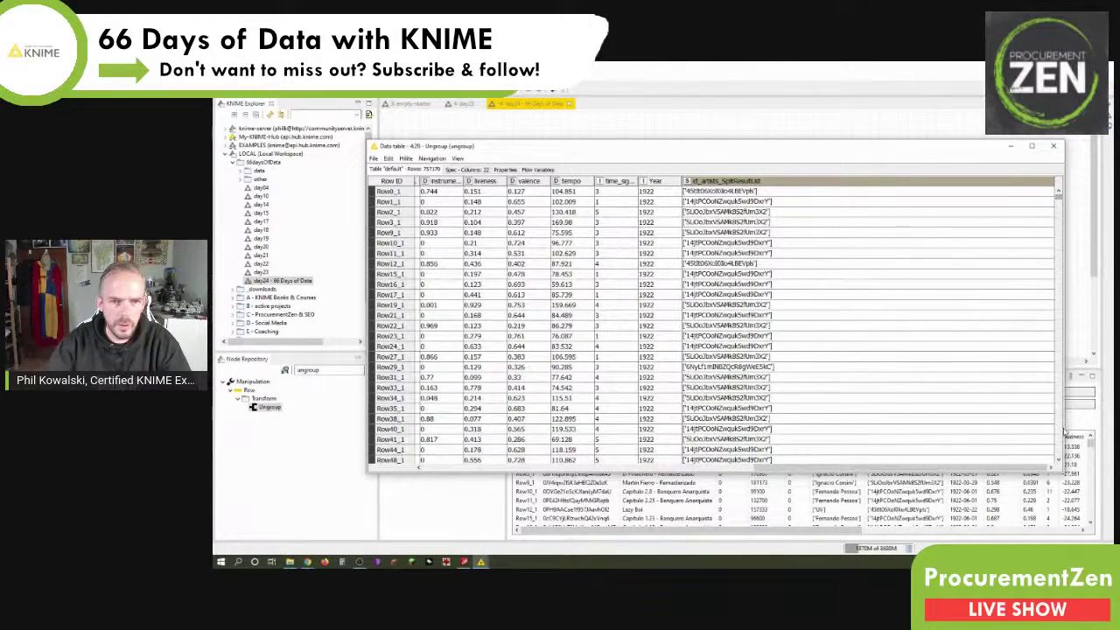
{"action": "scroll", "coordinate": [1059, 434], "scroll_direction": "down", "scroll_amount": 20}
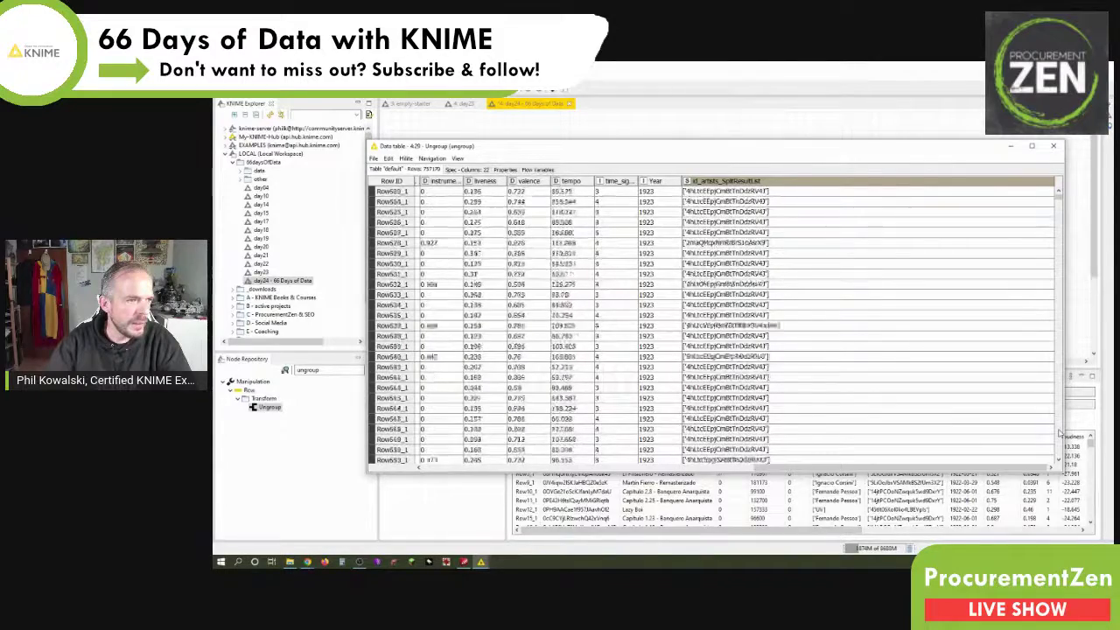
{"action": "scroll", "coordinate": [1060, 434], "scroll_direction": "down", "scroll_amount": 20}
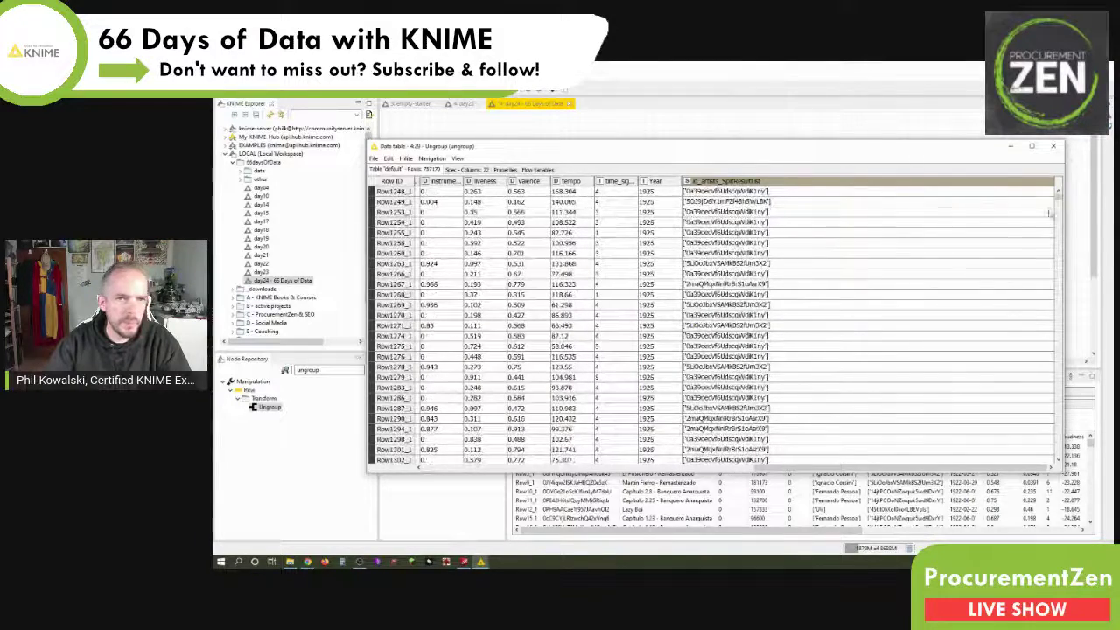
{"action": "scroll", "coordinate": [1059, 191], "scroll_direction": "up", "scroll_amount": 10}
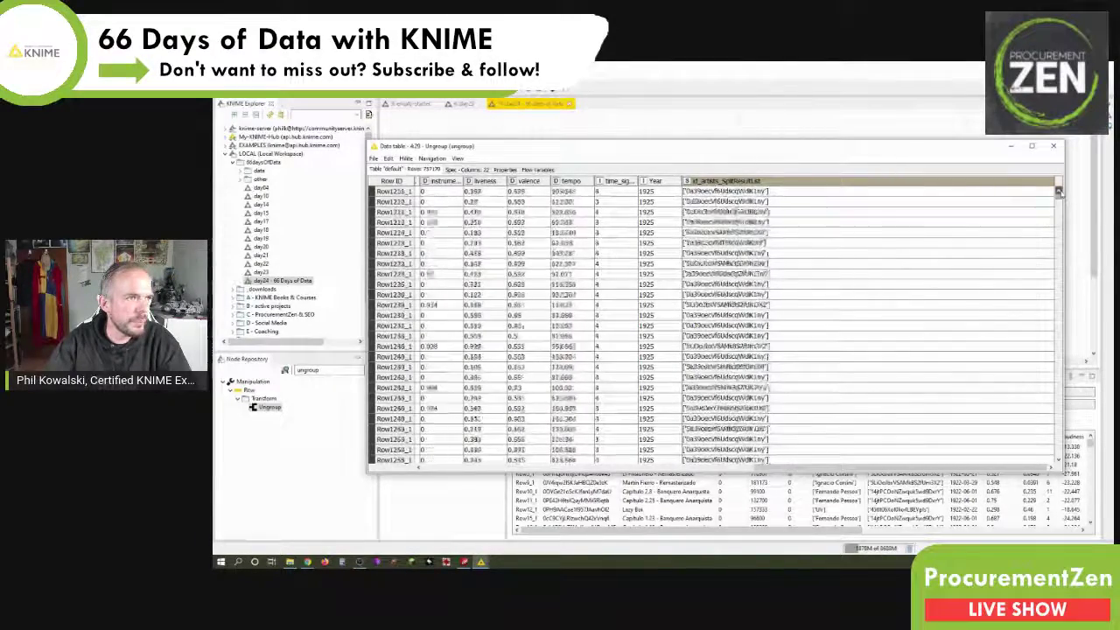
{"action": "scroll", "coordinate": [1059, 191], "scroll_direction": "up", "scroll_amount": 10}
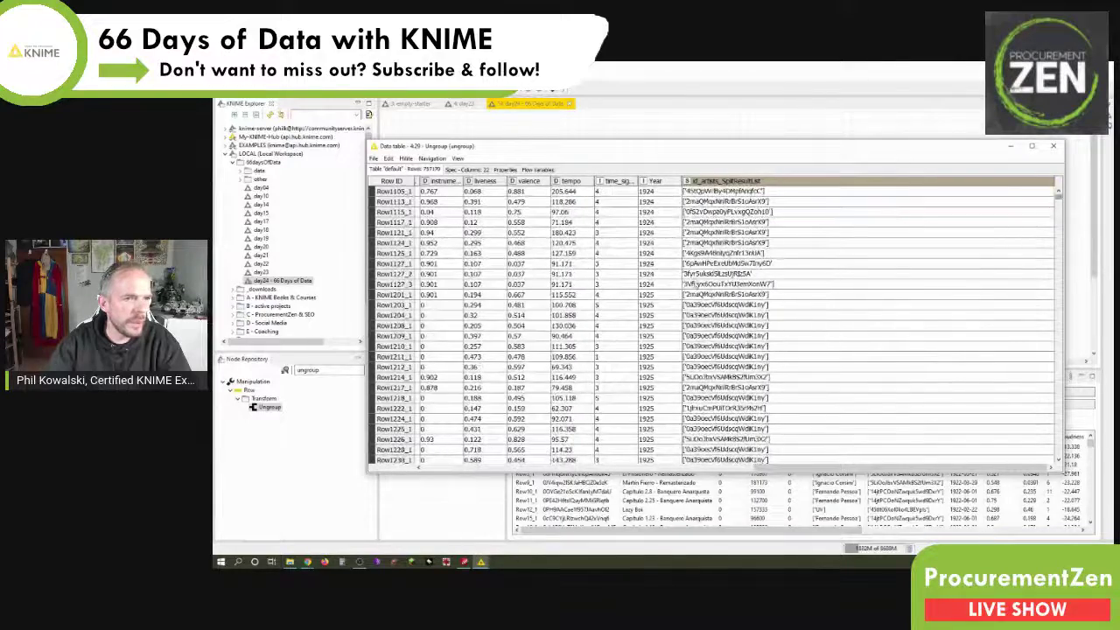
Select Row1127_1 and widen the artists column to compare the artists across the three Row1127 entries
{"action": "left_click", "coordinate": [652, 263]}
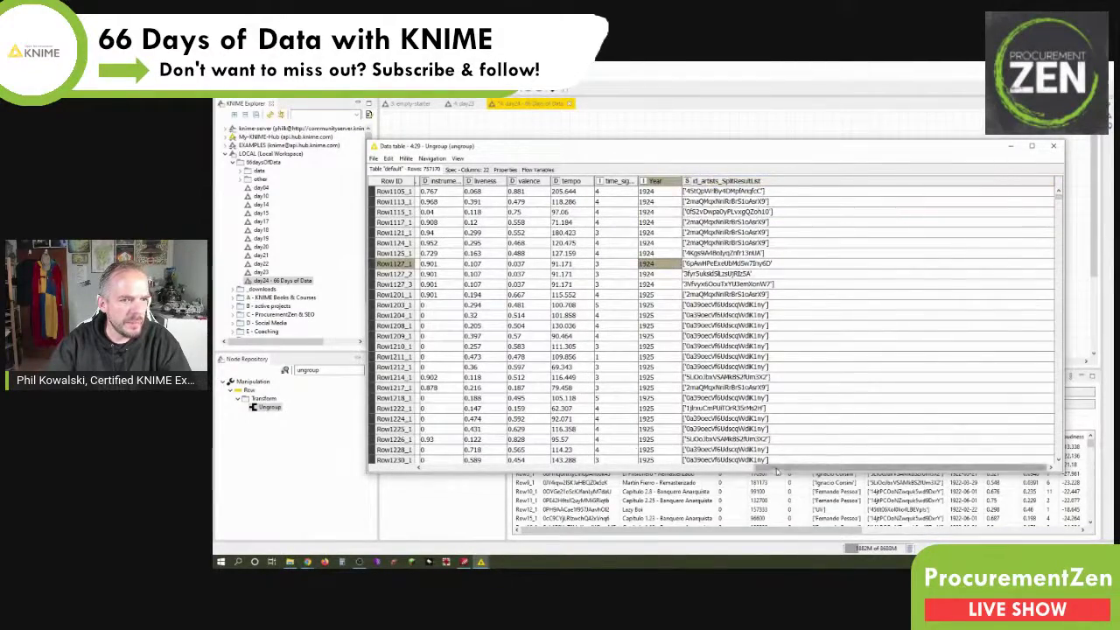
{"action": "left_click_drag", "start_coordinate": [776, 472], "coordinate": [421, 473]}
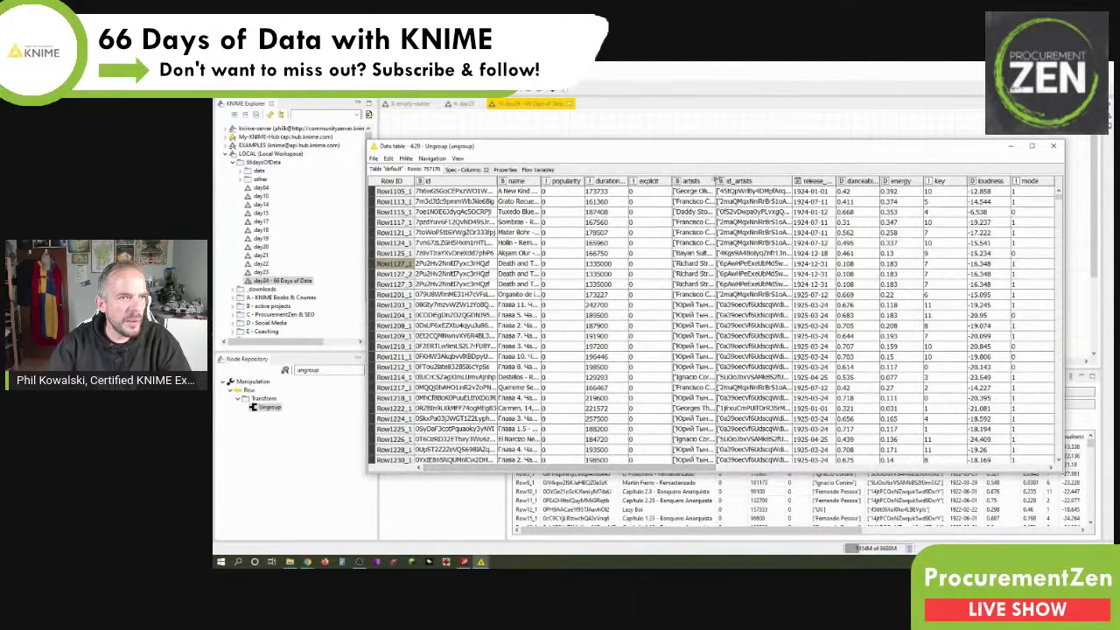
{"action": "left_click_drag", "start_coordinate": [716, 181], "coordinate": [871, 180]}
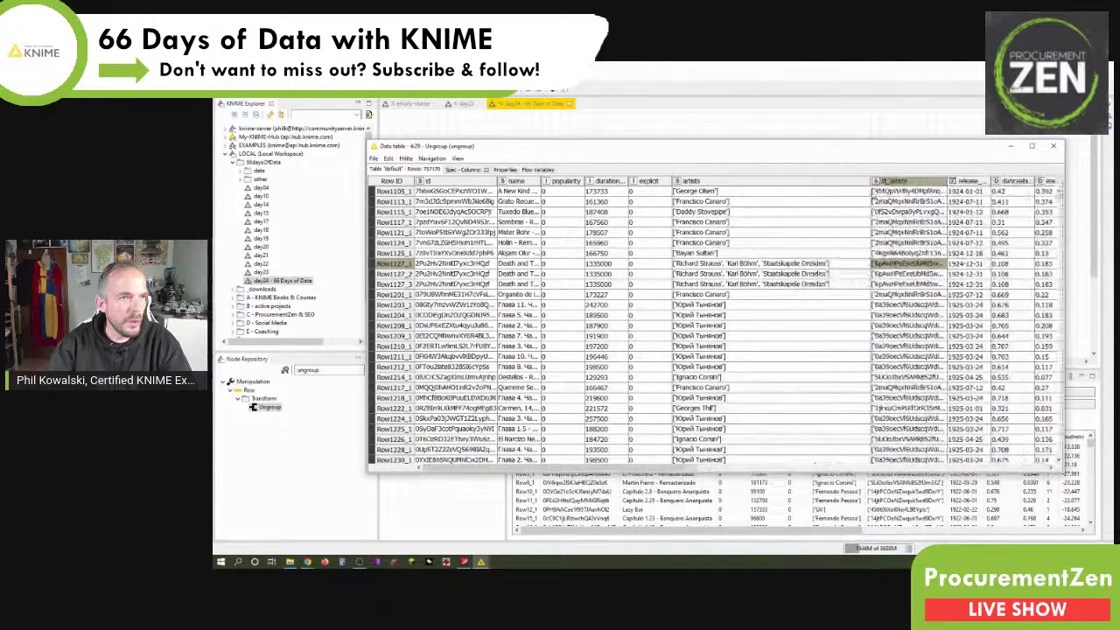
{"action": "left_click", "coordinate": [776, 264]}
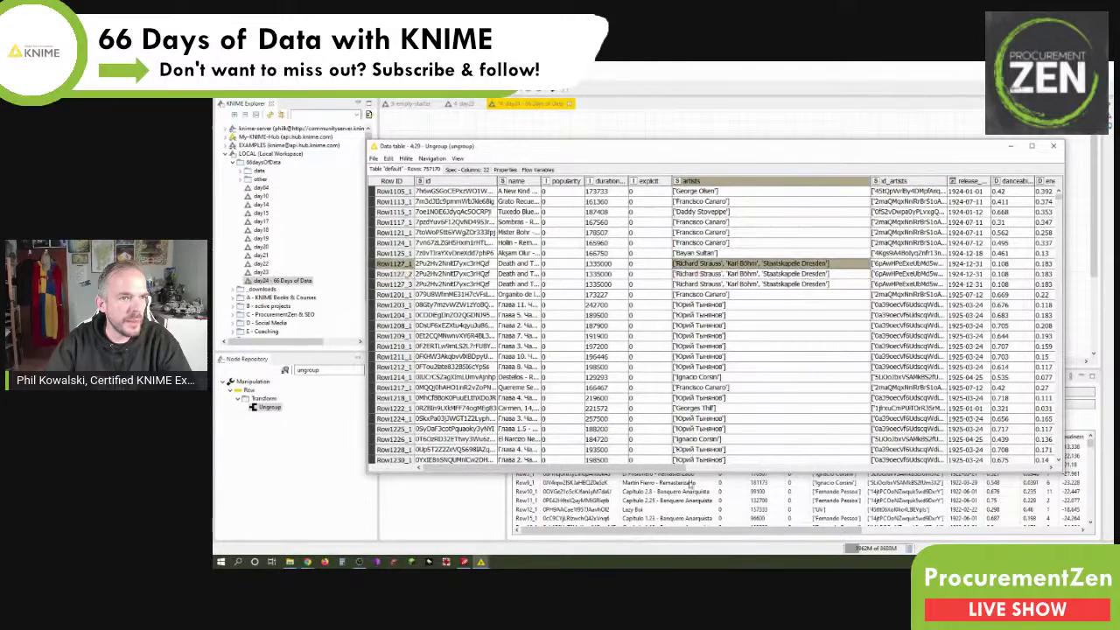
Check the id_artists_SplitResultList values of Row1127_1, Row1127_2 and Row1127_3 one by one, and close the table
{"action": "left_click_drag", "start_coordinate": [681, 468], "coordinate": [1046, 466]}
{"action": "left_click", "coordinate": [787, 265]}
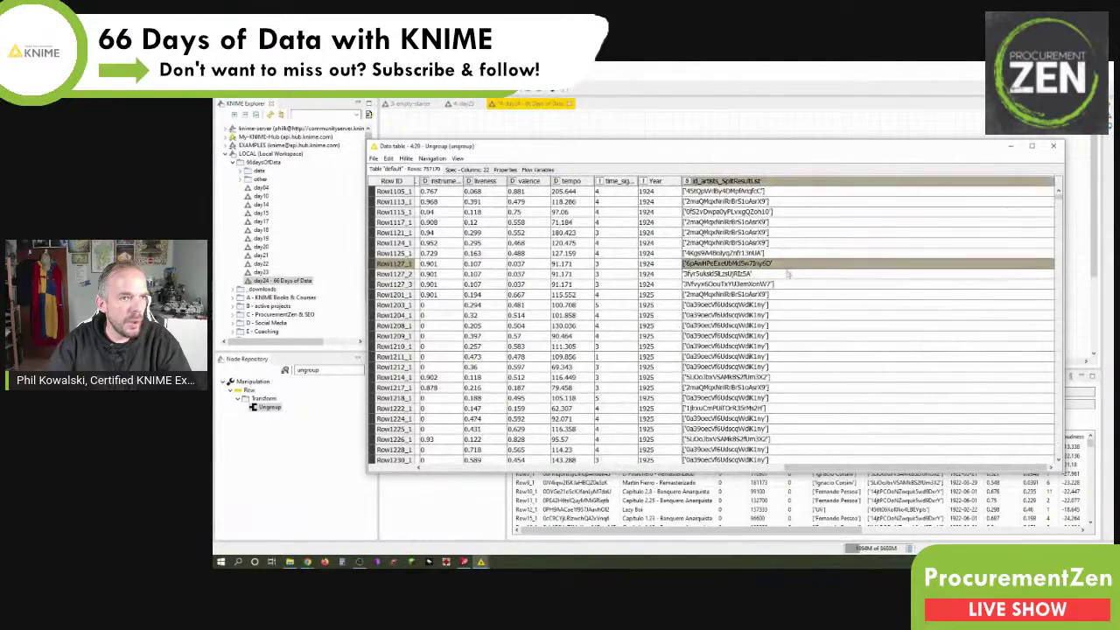
{"action": "left_click", "coordinate": [788, 274]}
{"action": "left_click", "coordinate": [789, 285]}
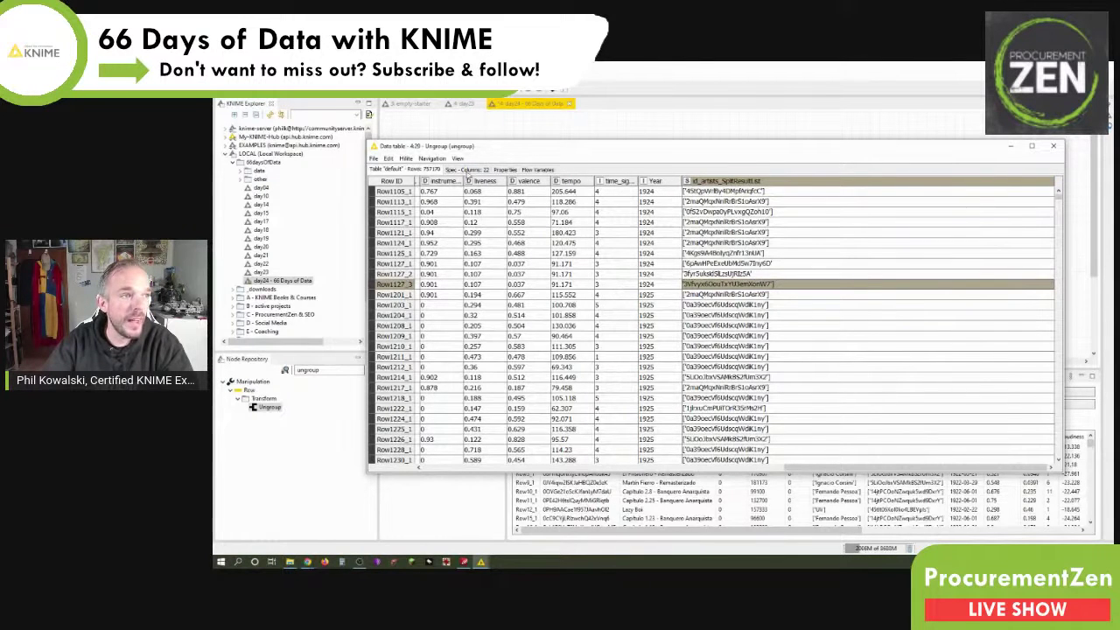
{"action": "left_click", "coordinate": [1054, 146]}
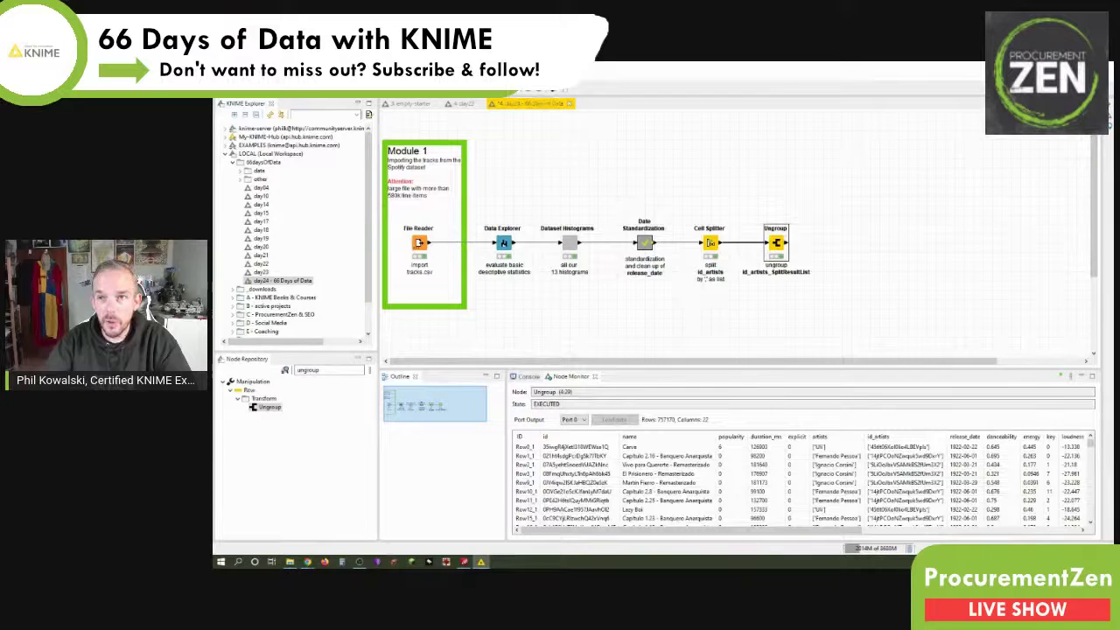
Switch to the challenge page in the browser and review the Day 24 to Day 27 tasks under Ungrouping and Aggregations
{"action": "key", "text": "alt+Tab"}
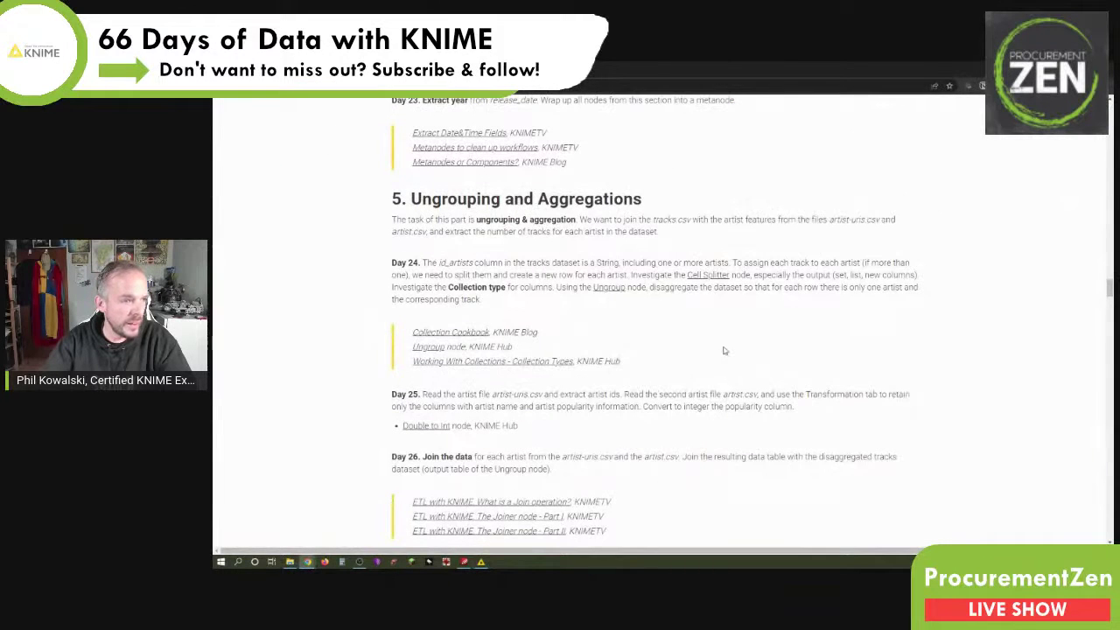
{"action": "scroll", "coordinate": [725, 351], "scroll_direction": "down", "scroll_amount": 3}
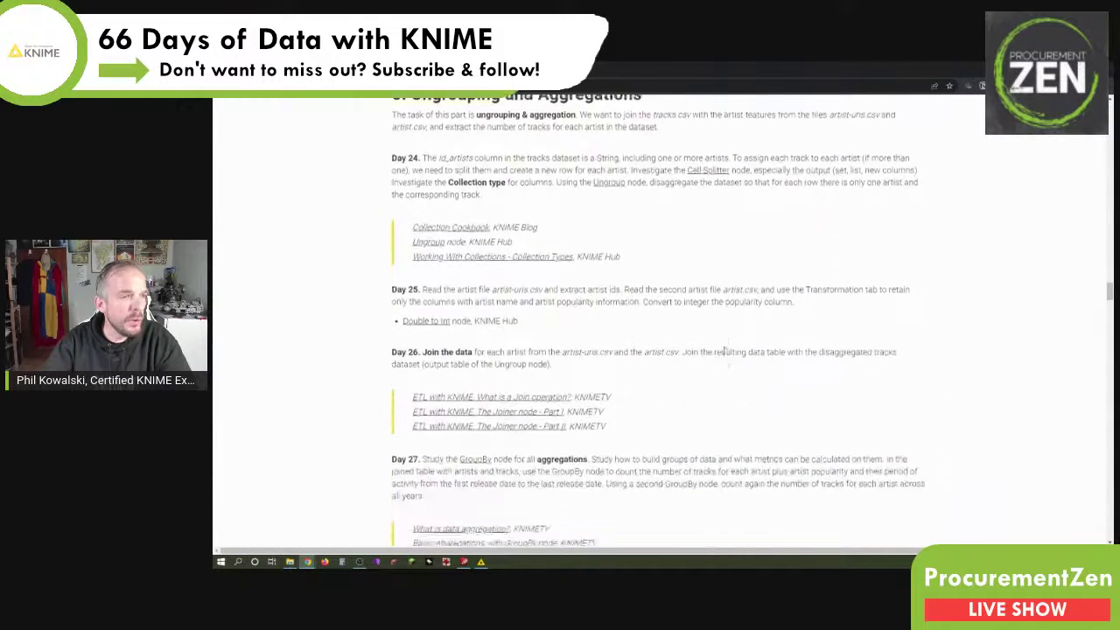